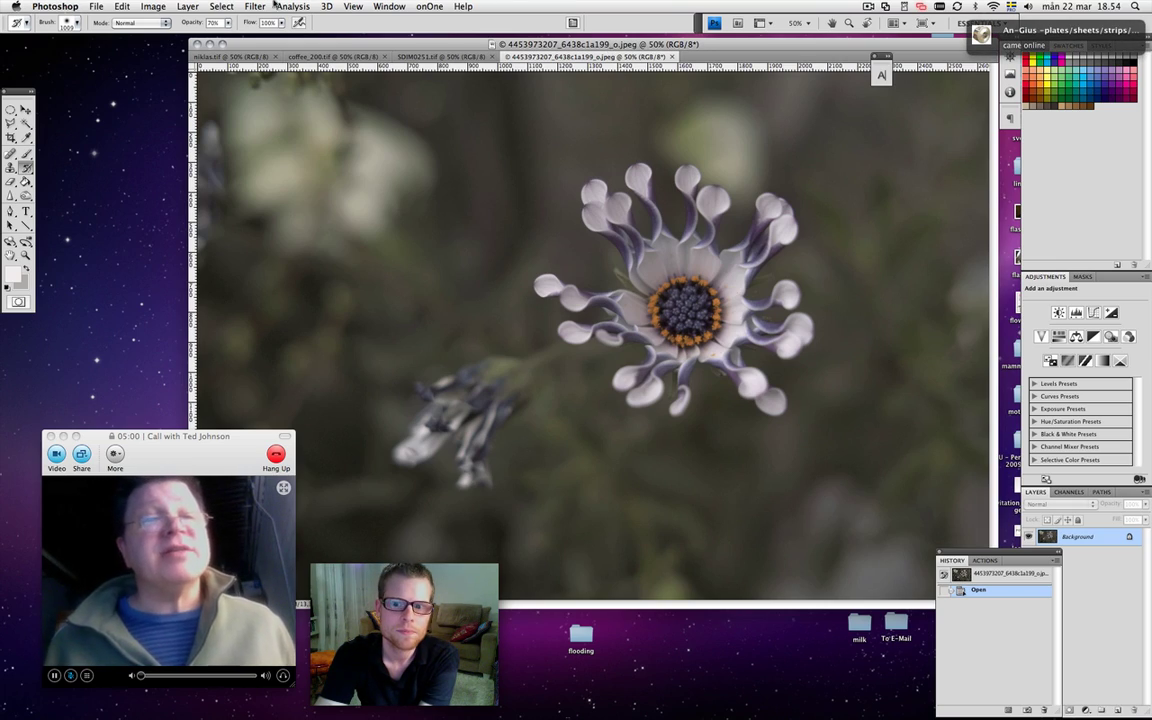
Step: Preview Unsharp Mask on the flower photo at Amount 21%, Radius 42,2 pixels, Threshold 0, with Preview unchecked
key("F11")
key("F11")
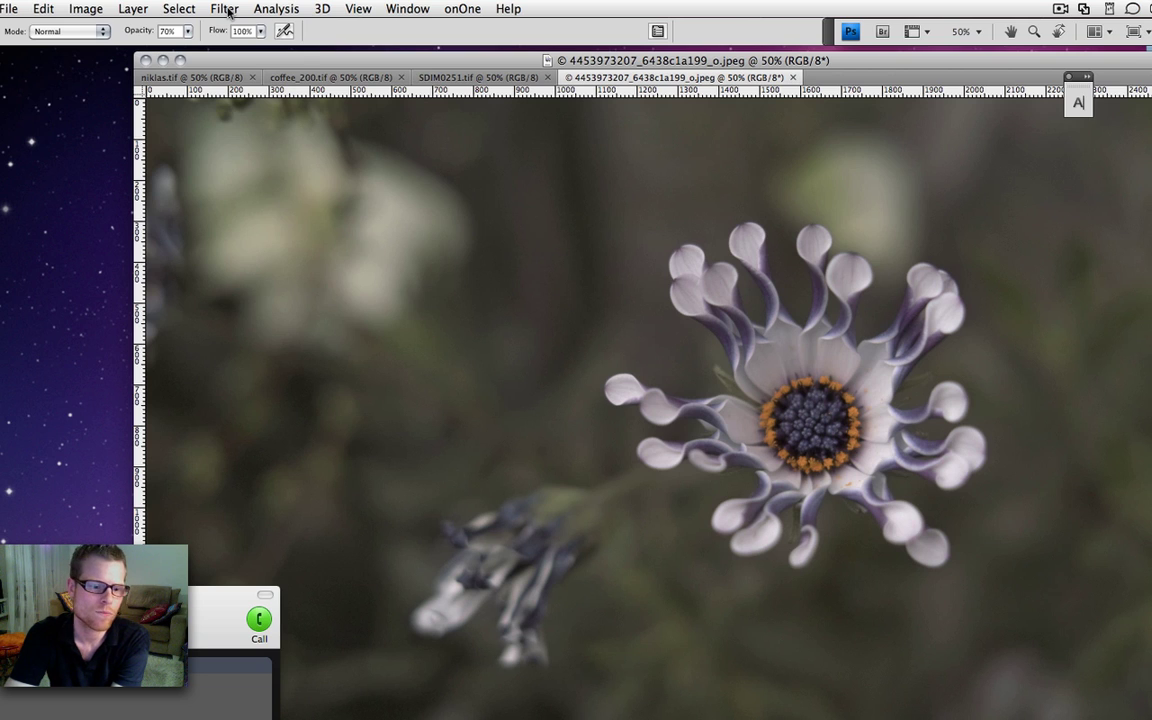
left_click(226, 10)
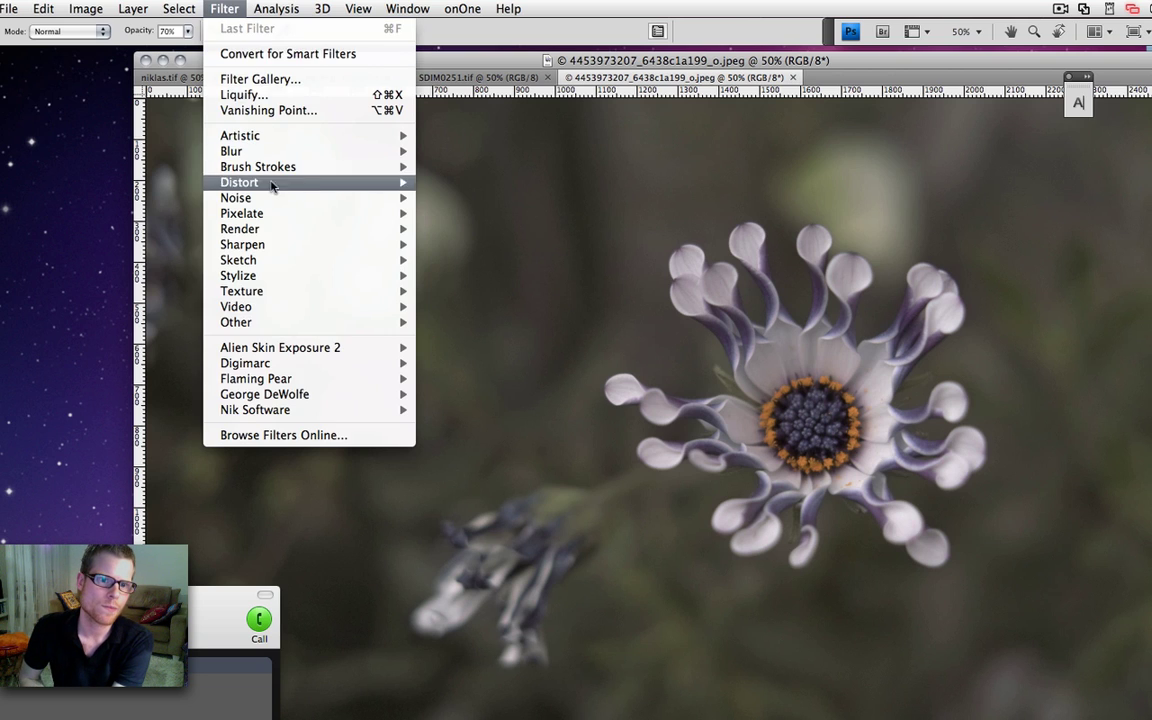
mouse_move(282, 258)
mouse_move(378, 244)
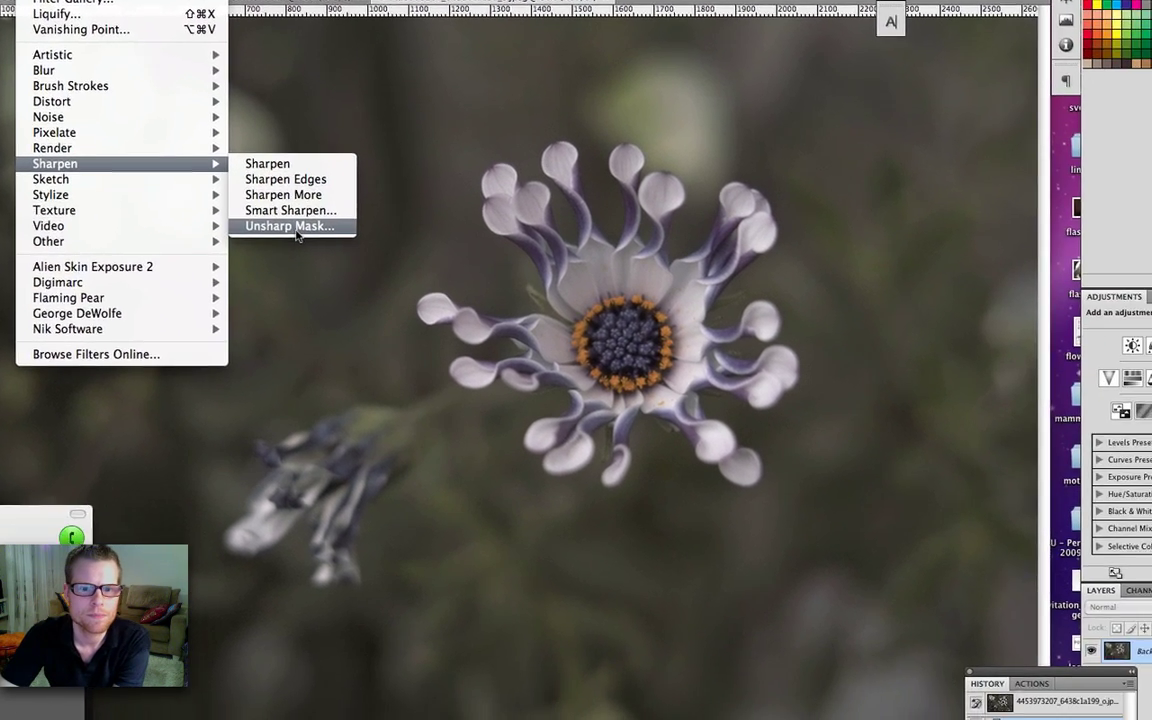
left_click(350, 251)
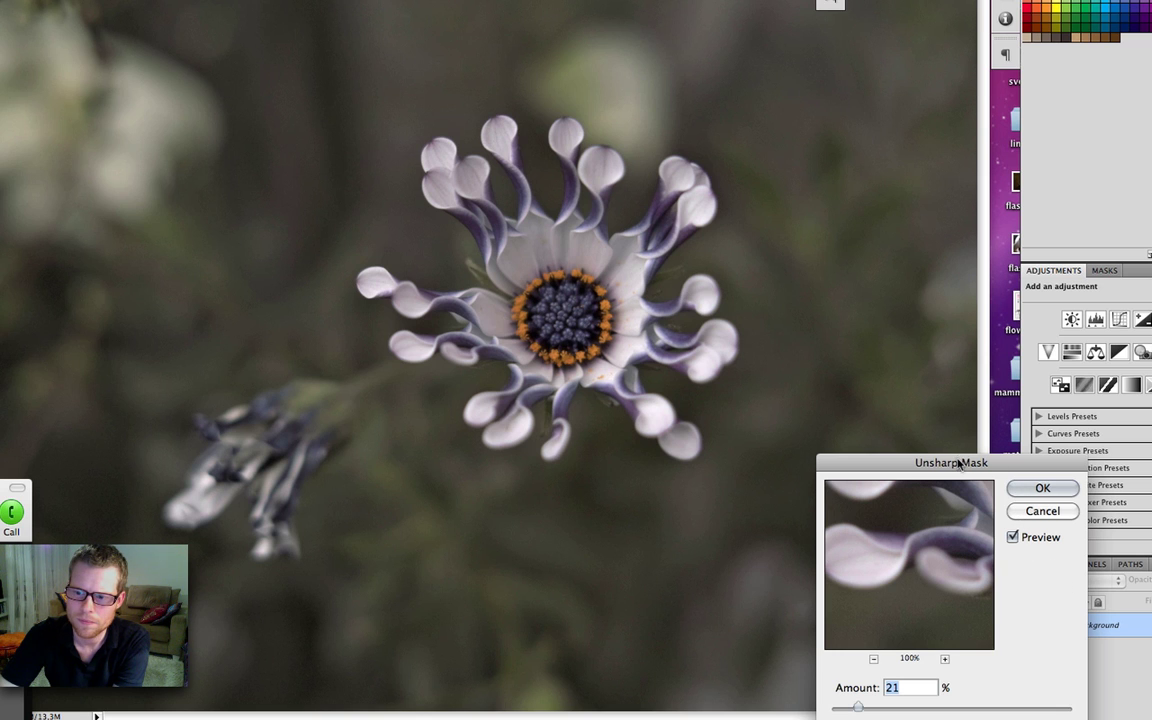
left_click_drag(958, 463, 1017, 208)
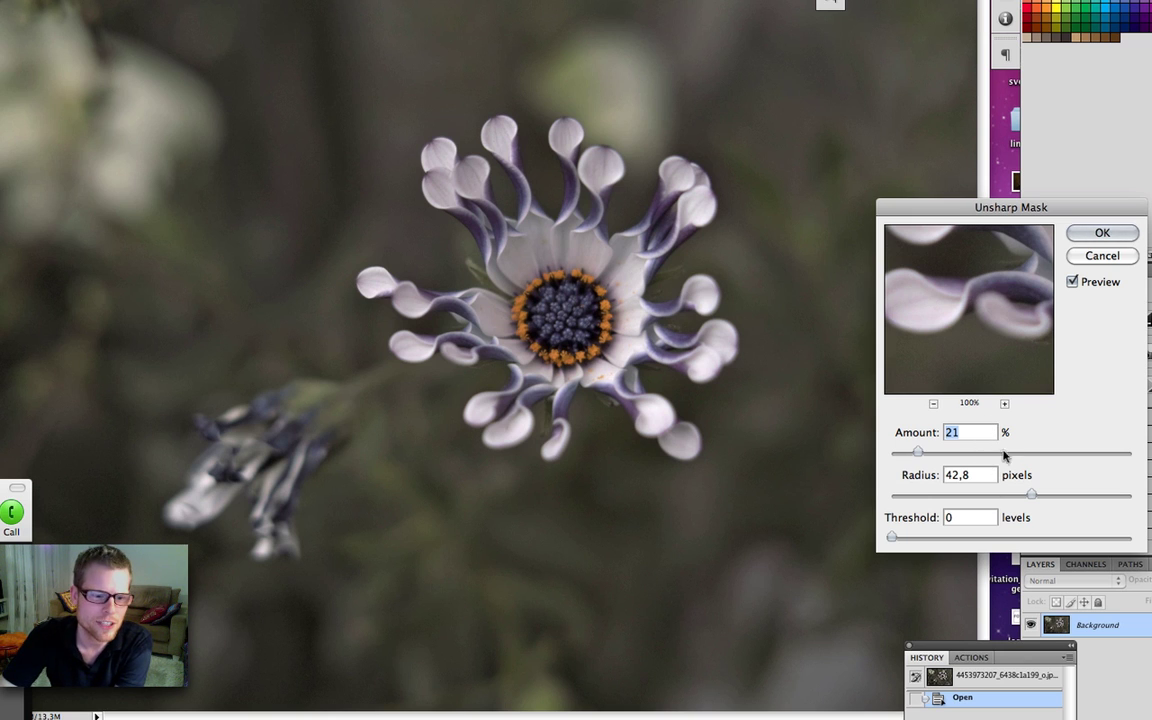
mouse_move(1030, 488)
left_mouse_down()
mouse_move(1077, 490)
mouse_move(1031, 490)
left_mouse_up()
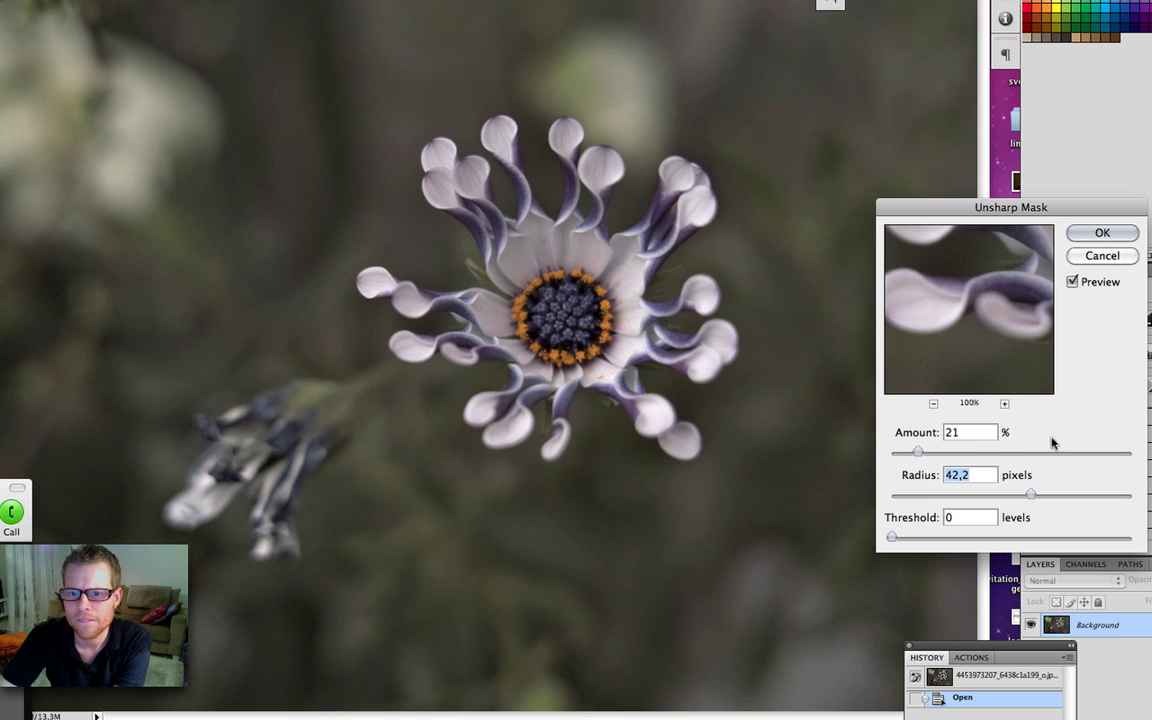
left_click(1072, 282)
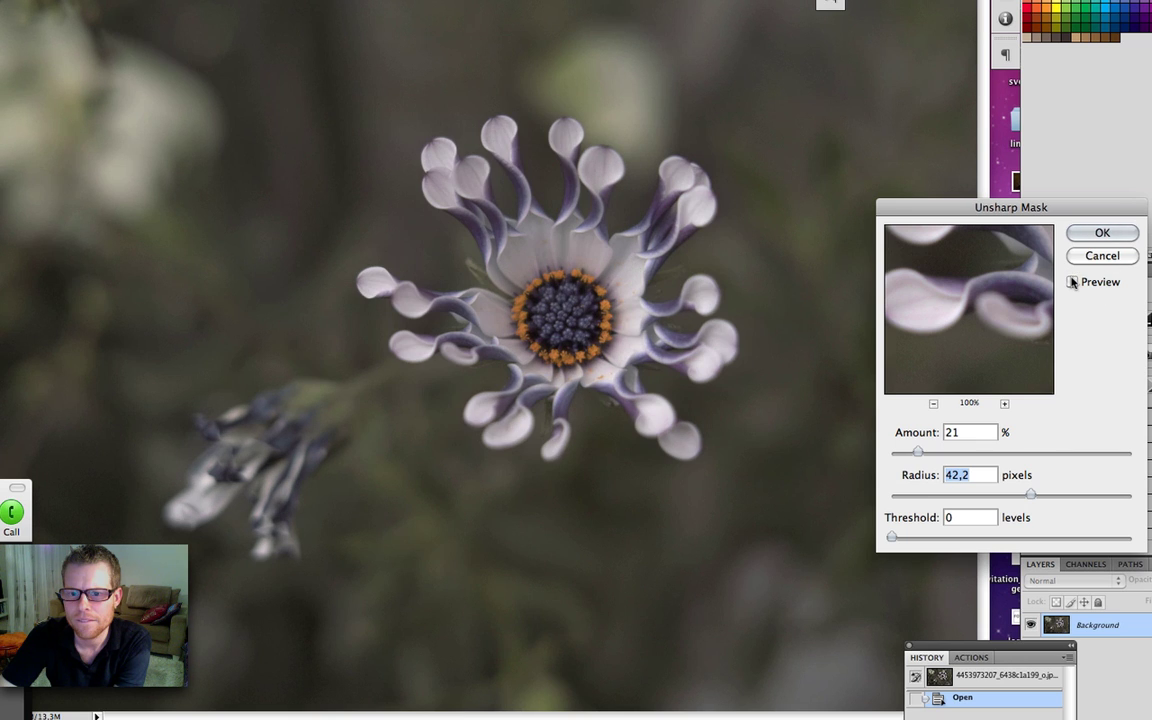
Step: Toggle the 21% / 42,2 px Unsharp Mask preview on, off and on again
left_click(1072, 282)
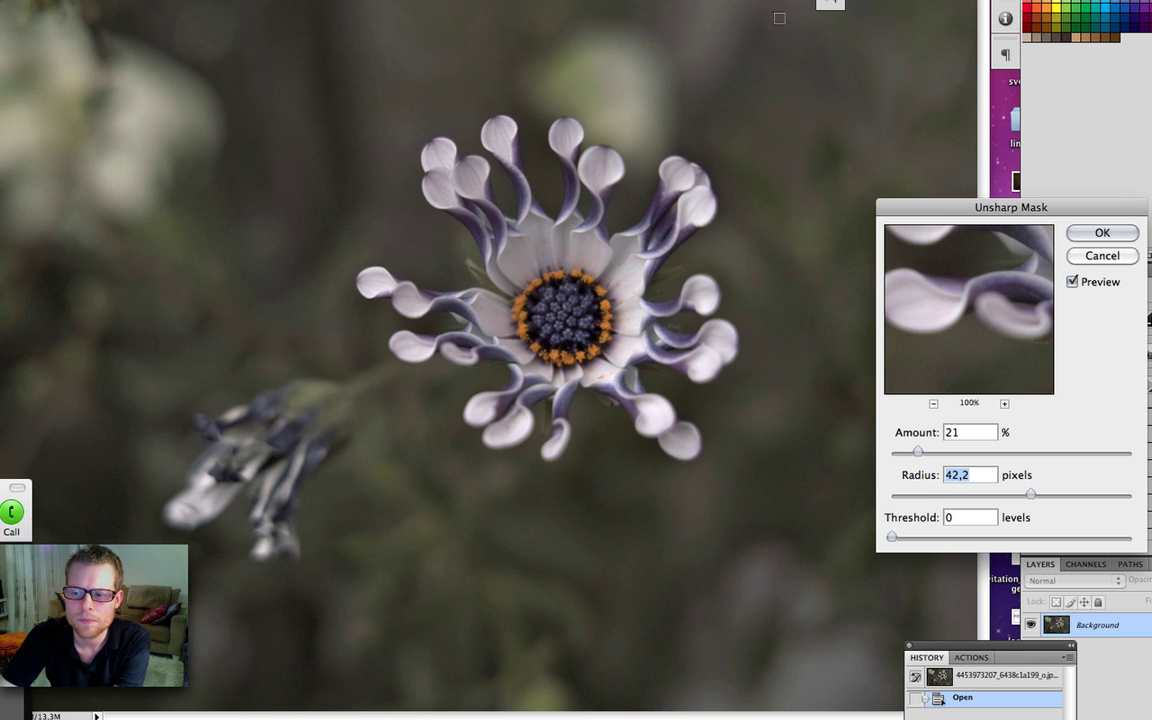
left_click(1073, 282)
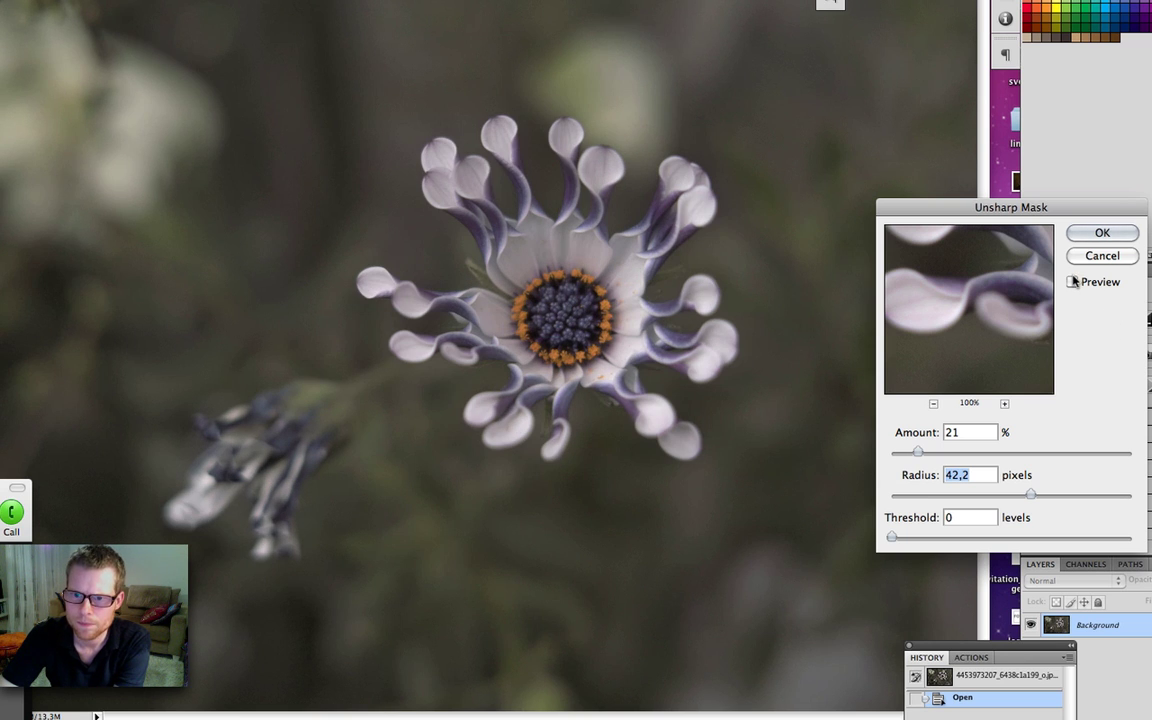
left_click(1073, 282)
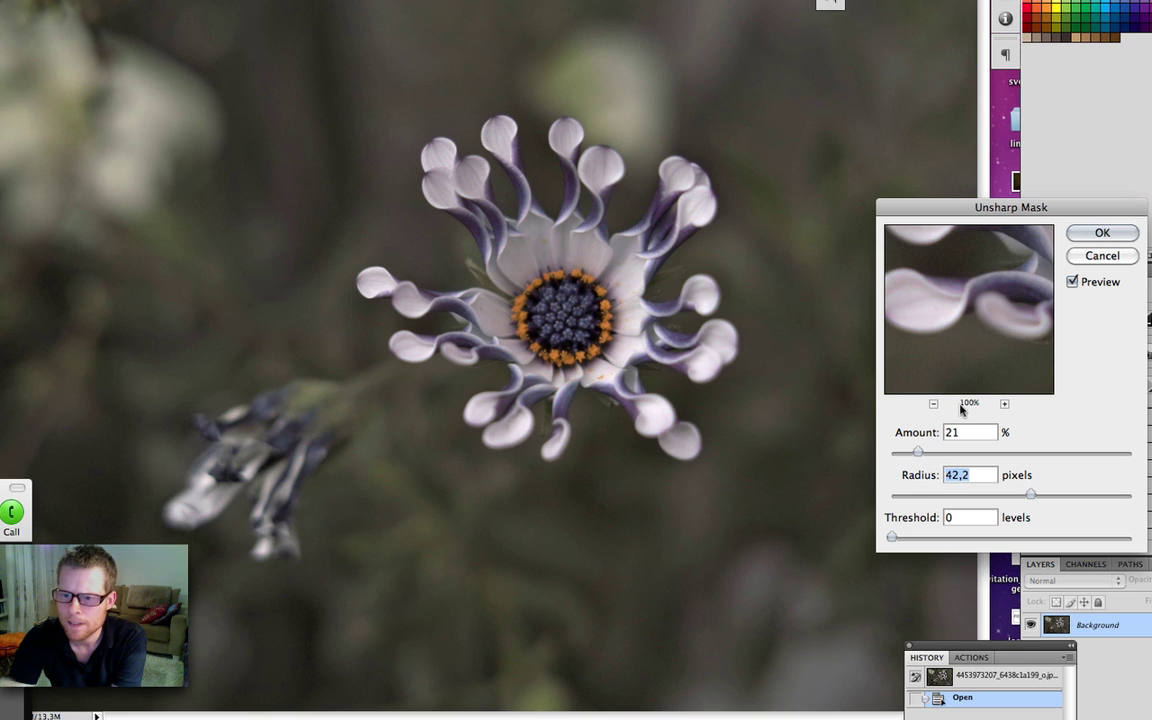
Step: Raise Amount to 24% and Radius to 70,9 pixels, then apply the filter to the flower
mouse_move(920, 453)
left_mouse_down()
mouse_move(945, 453)
mouse_move(922, 454)
left_mouse_up()
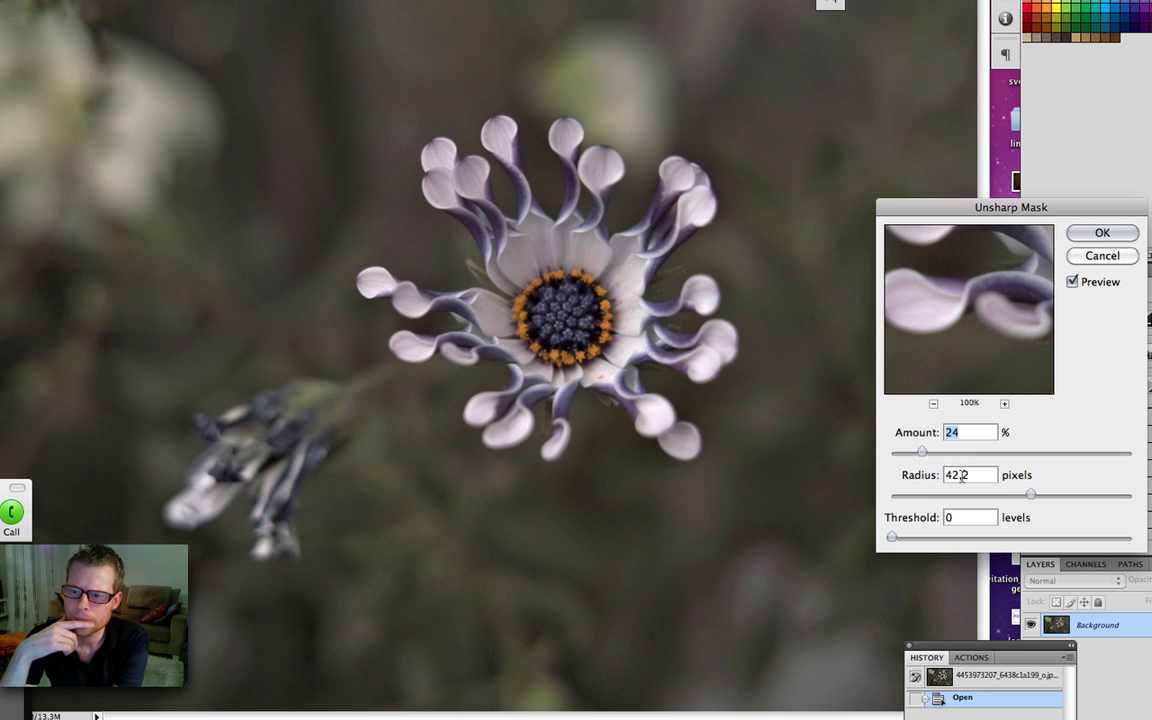
left_click_drag(1029, 493, 1067, 492)
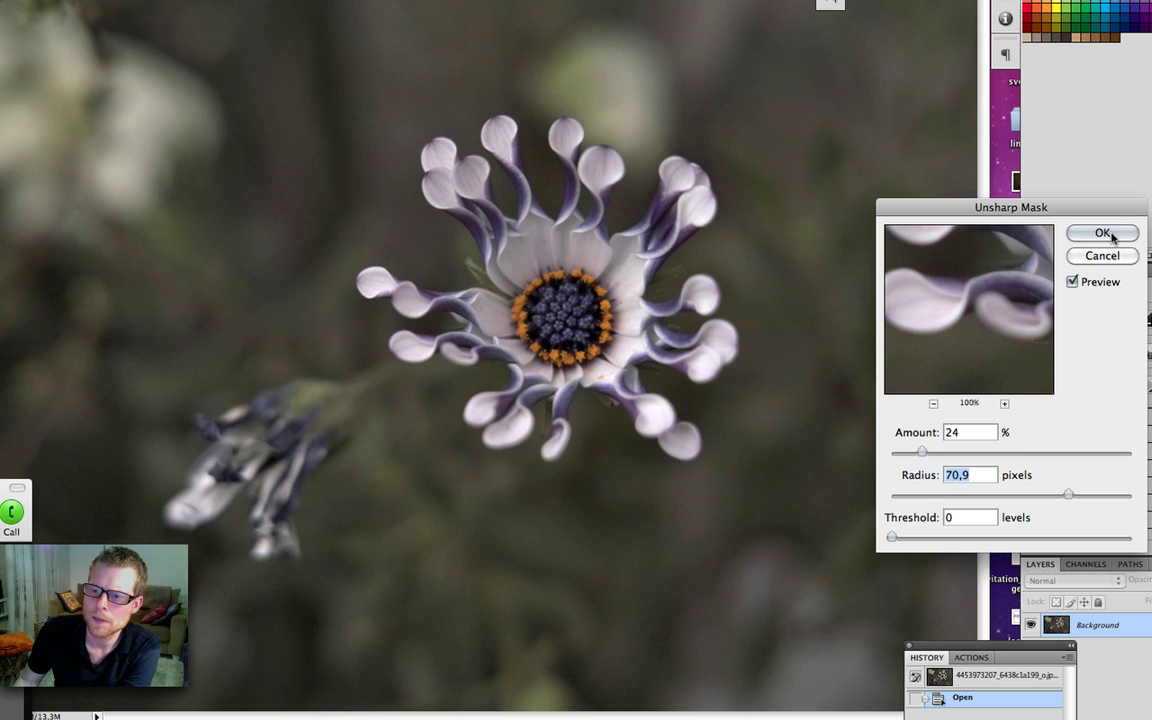
left_click(1101, 233)
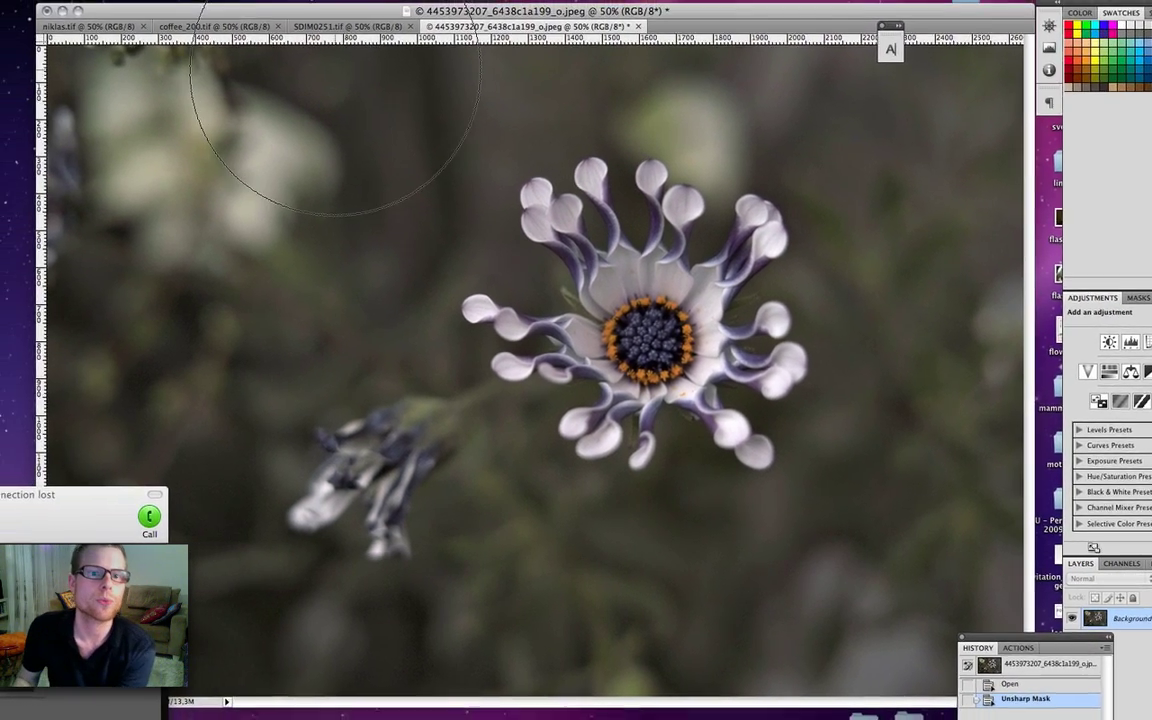
Step: Switch to the SDIM0251.tif street photo, briefly hiding and restoring the side panels
left_click(341, 27)
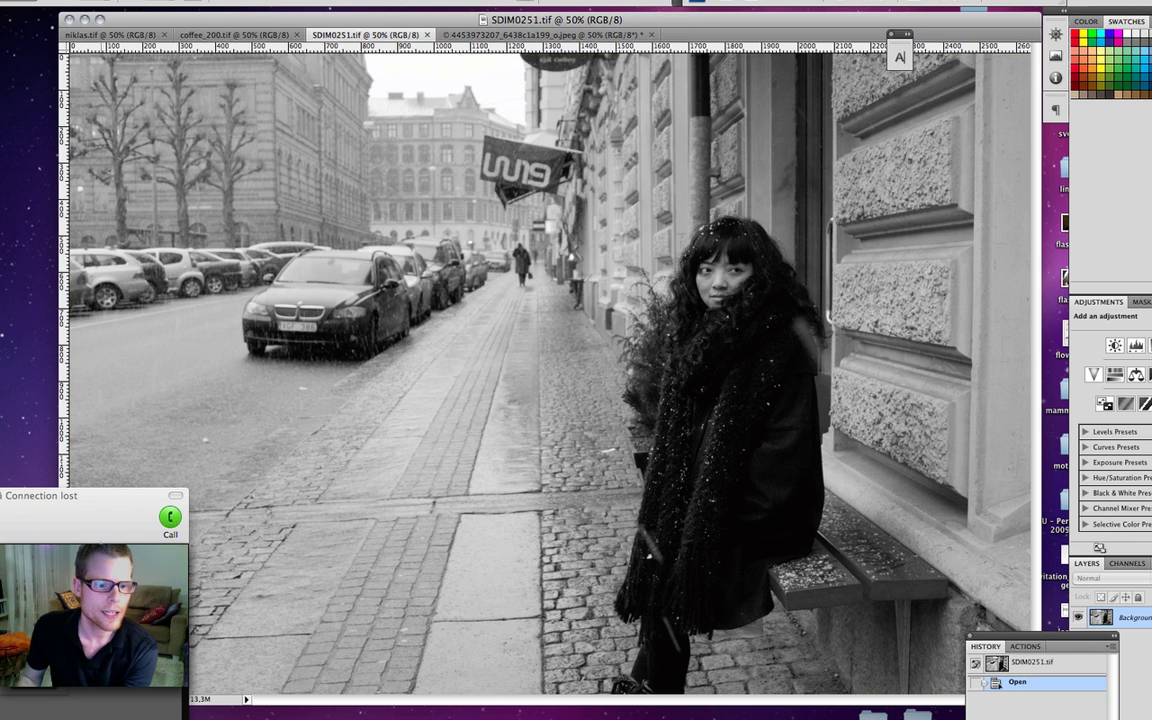
key("Tab")
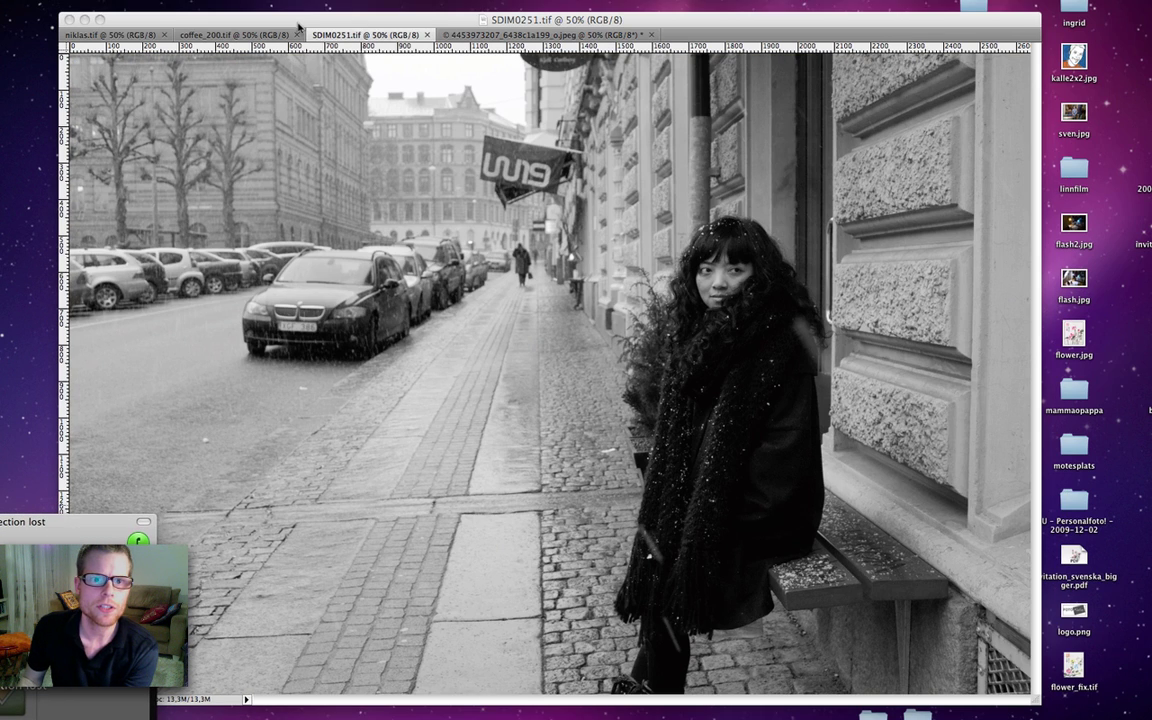
key("Tab")
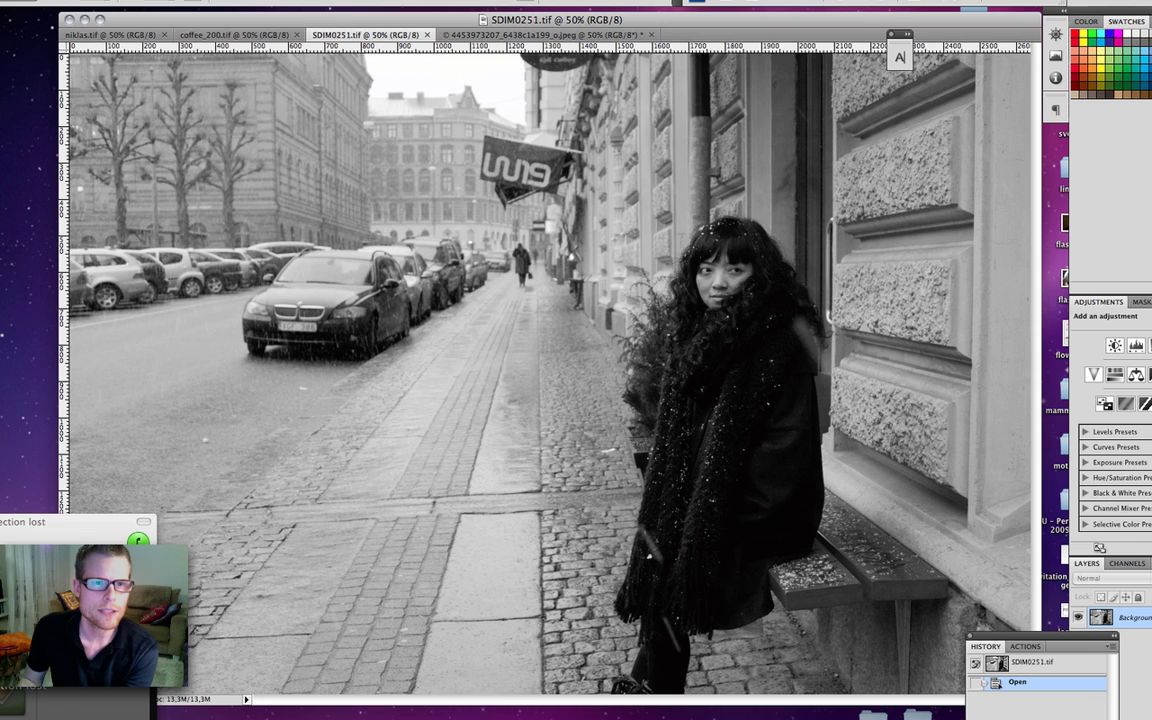
Step: Apply Unsharp Mask to the street photo at Amount 24%, Radius 60,9 pixels
left_click(150, 2)
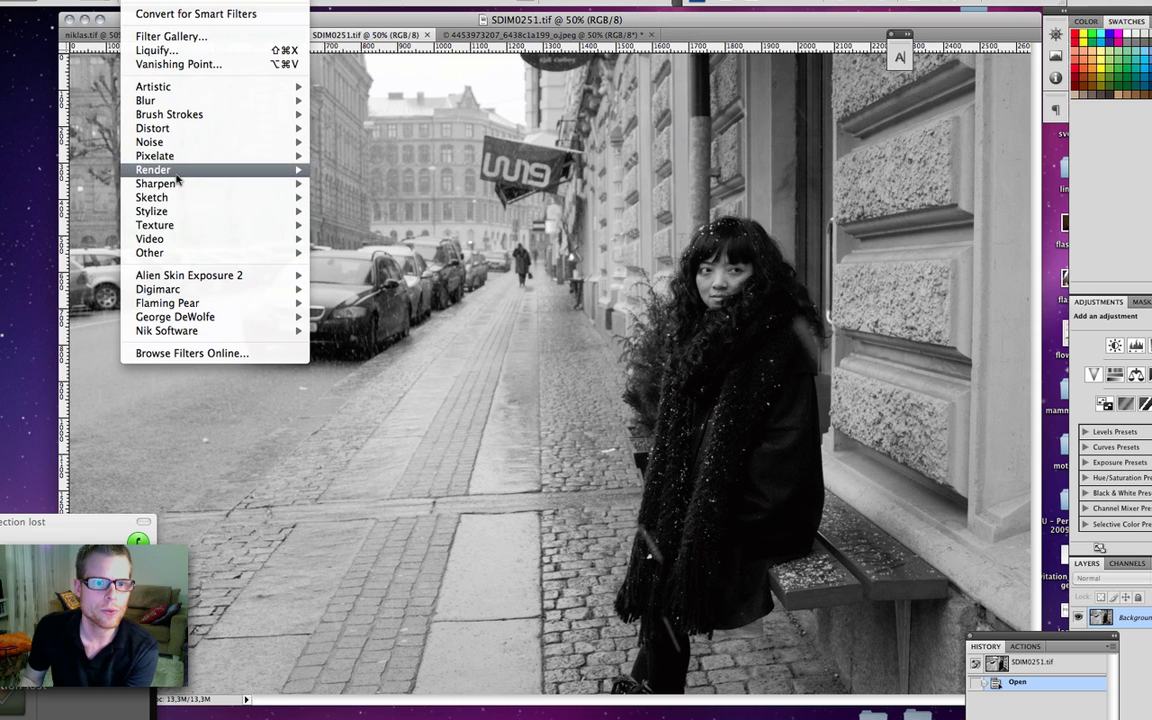
mouse_move(170, 184)
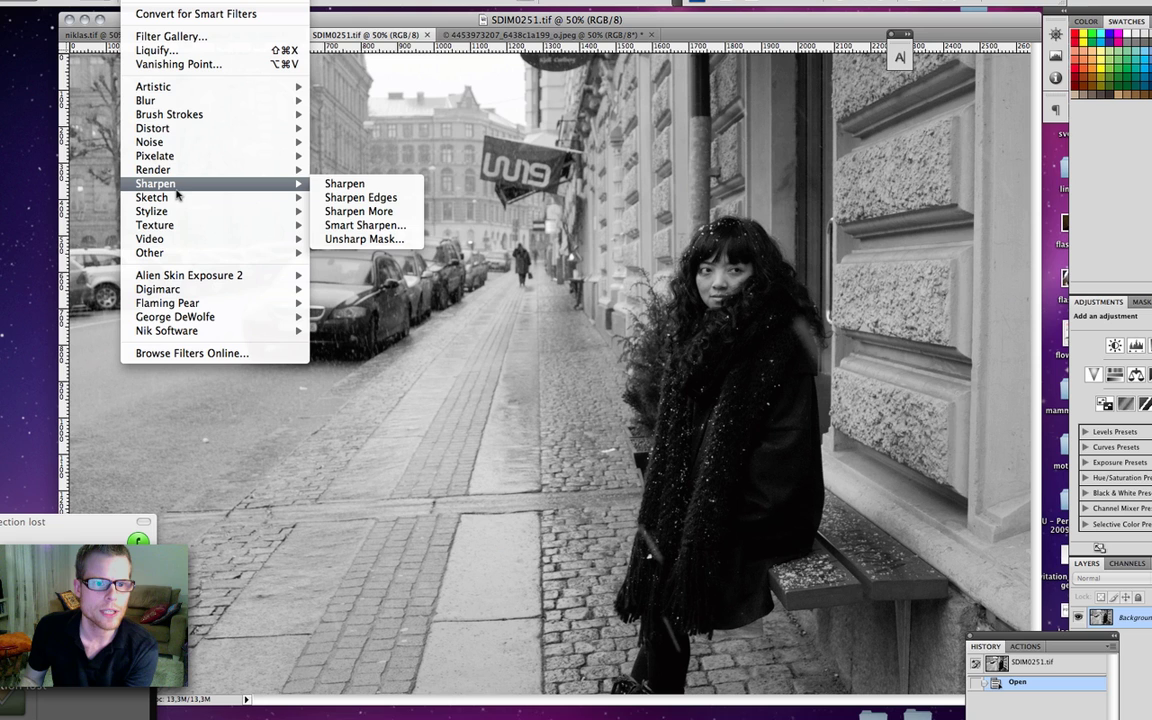
left_click(365, 239)
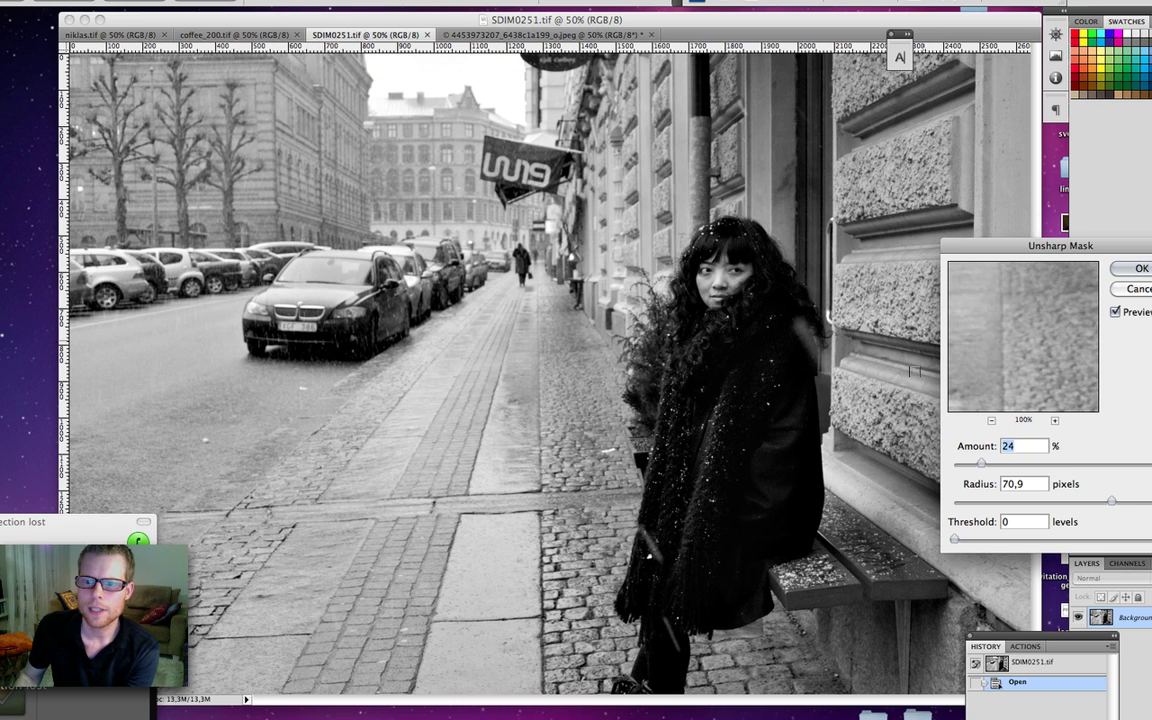
mouse_move(1111, 501)
left_mouse_down()
mouse_move(1057, 503)
mouse_move(1100, 502)
left_mouse_up()
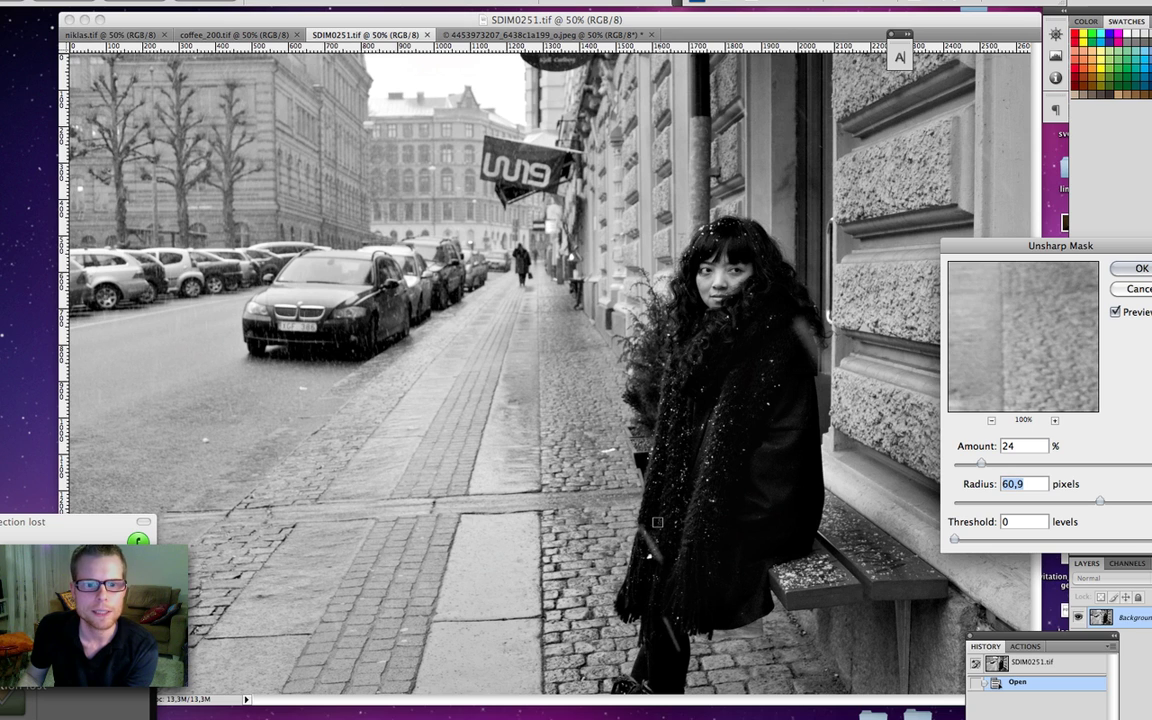
left_click(1141, 268)
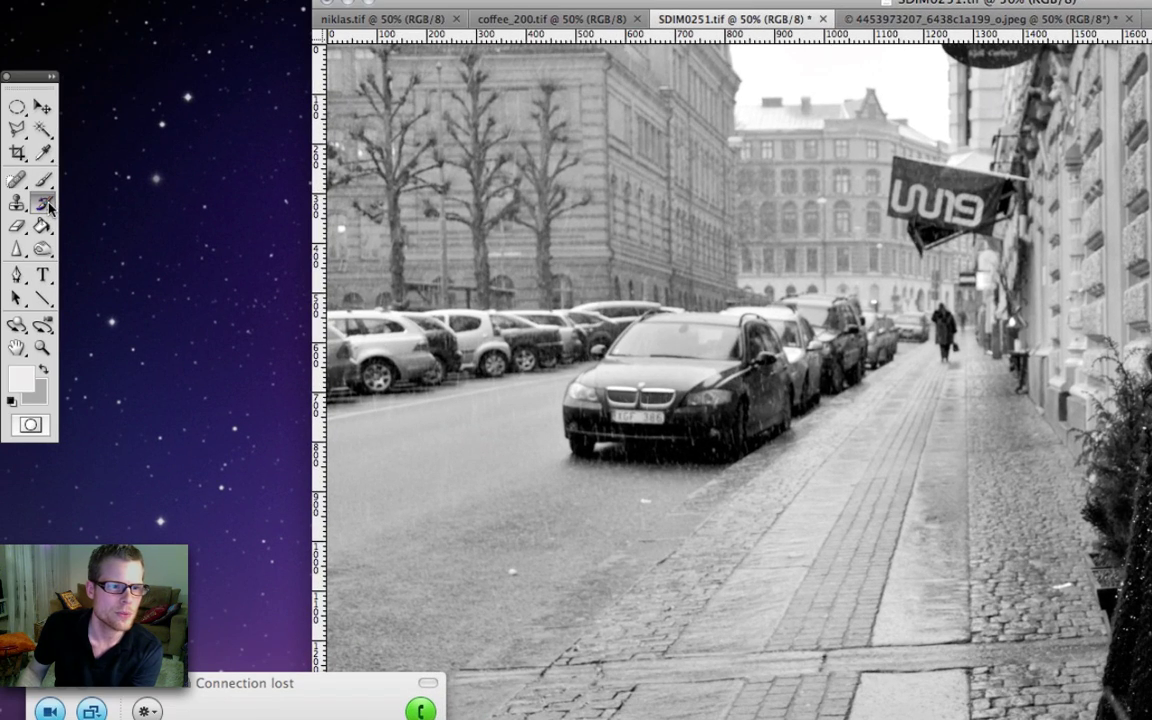
Step: Select a brush-based retouching tool from the toolbox
left_click(43, 204)
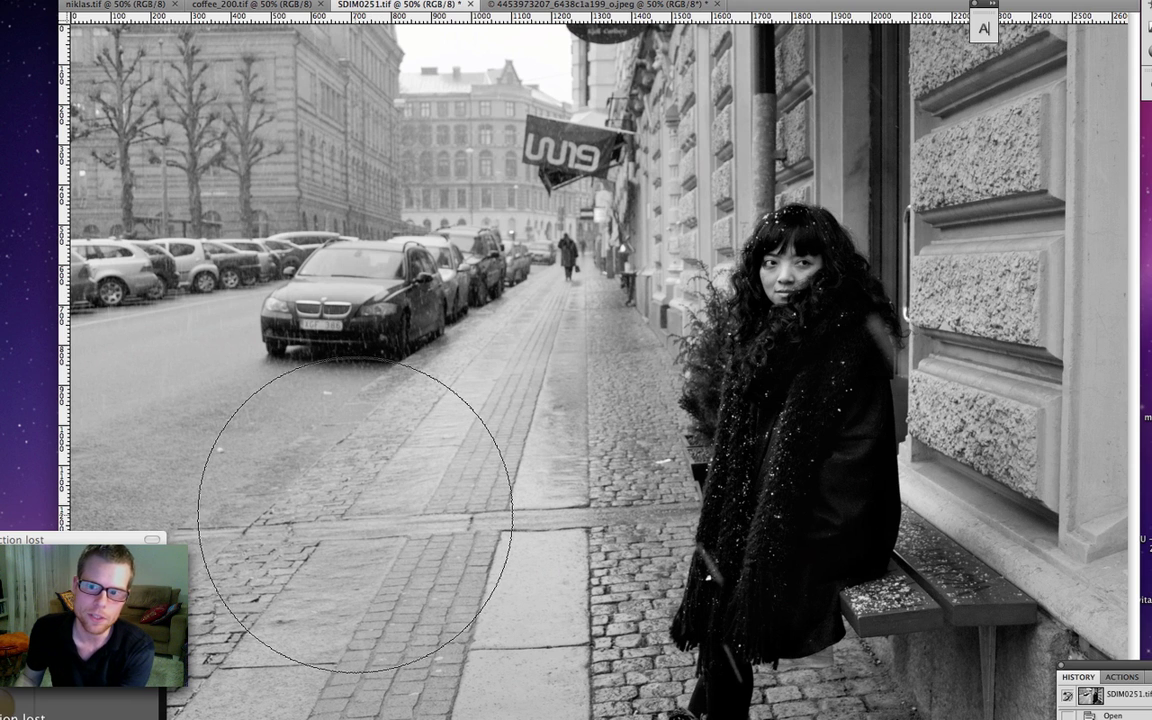
Step: On coffee_200.tif, apply Unsharp Mask at Amount 24% with Radius about 55,9 pixels
left_click(244, 4)
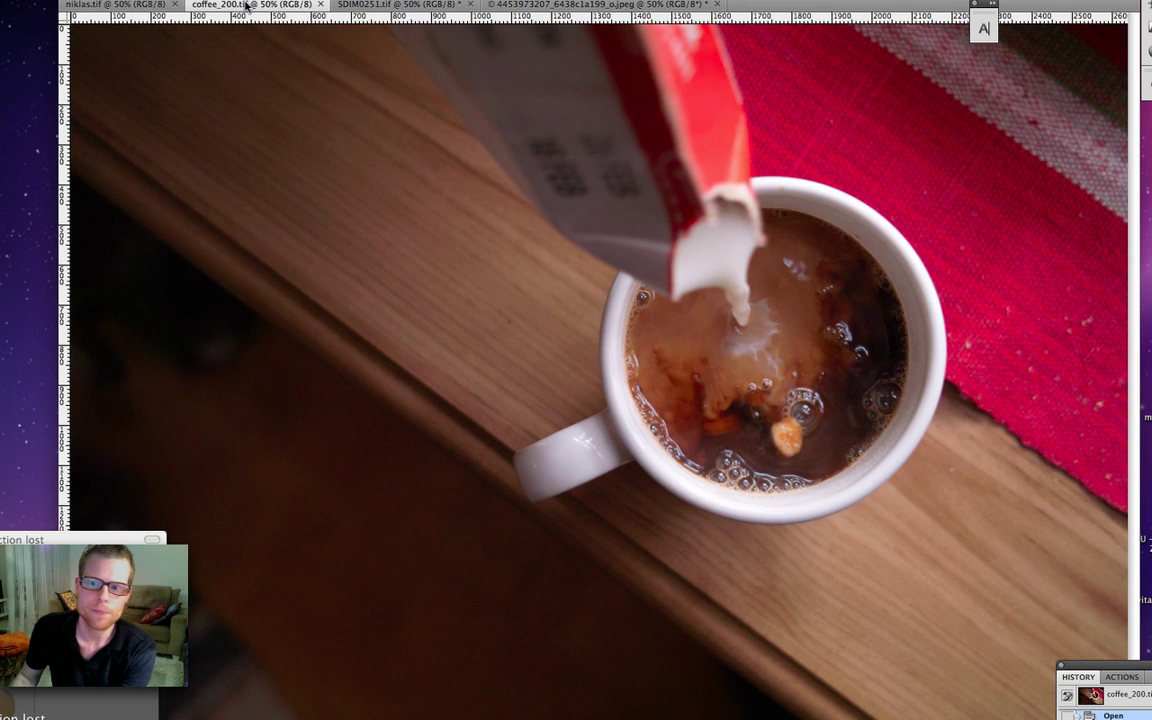
left_click(190, 0)
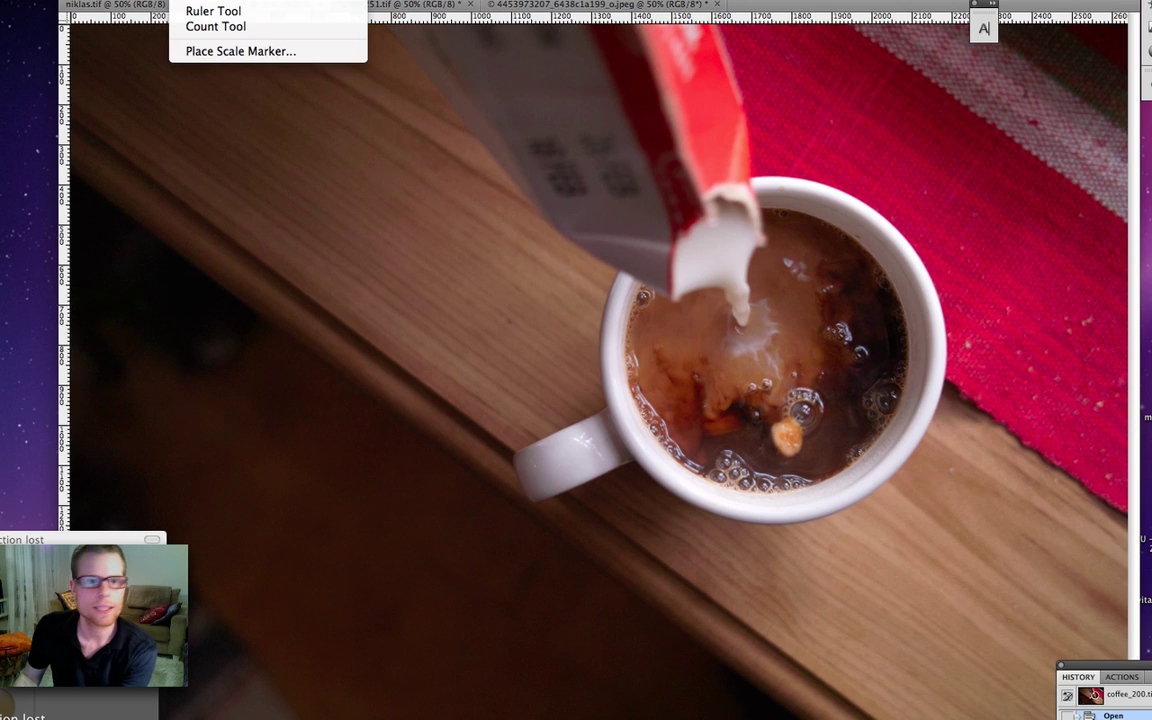
mouse_move(260, 166)
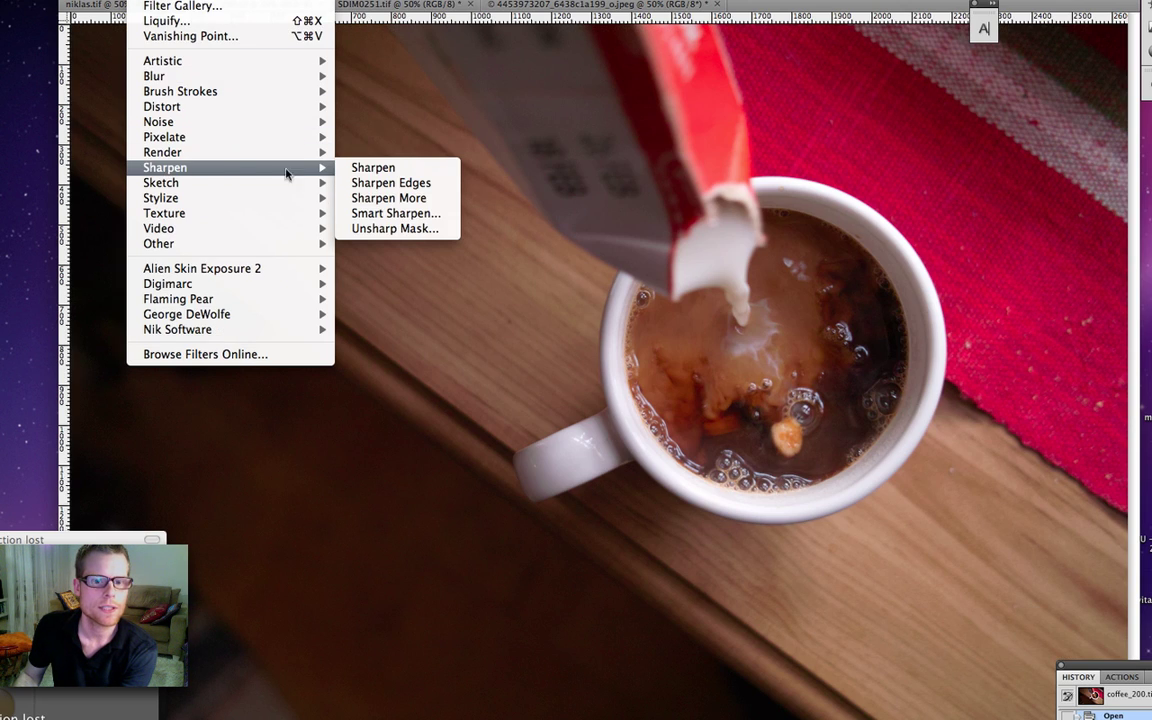
left_click(395, 228)
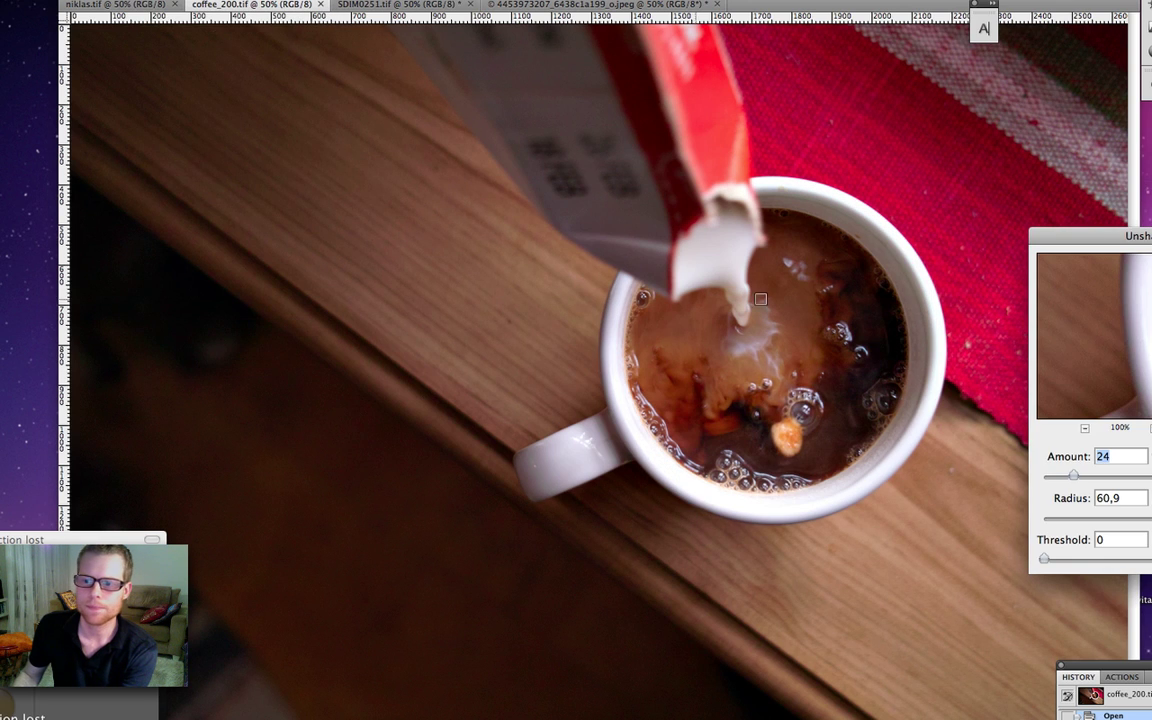
left_click_drag(1151, 518, 1151, 519)
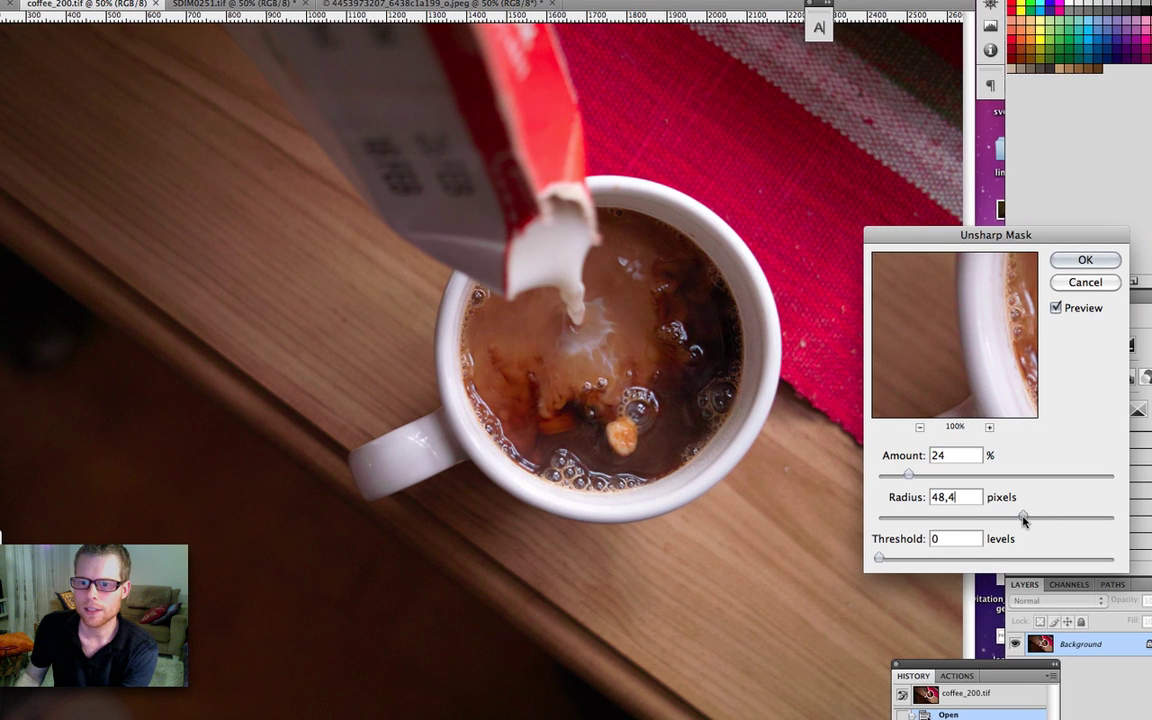
mouse_move(1023, 520)
left_mouse_down()
mouse_move(1036, 517)
mouse_move(993, 516)
mouse_move(1034, 517)
left_mouse_up()
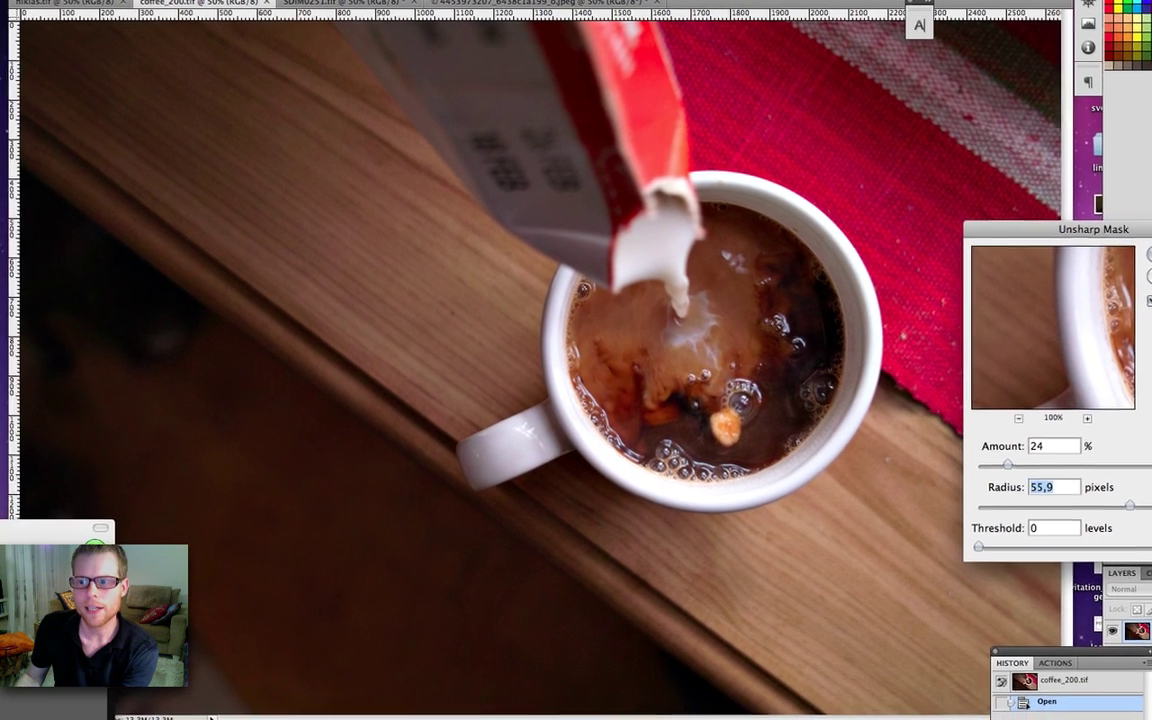
key("Return")
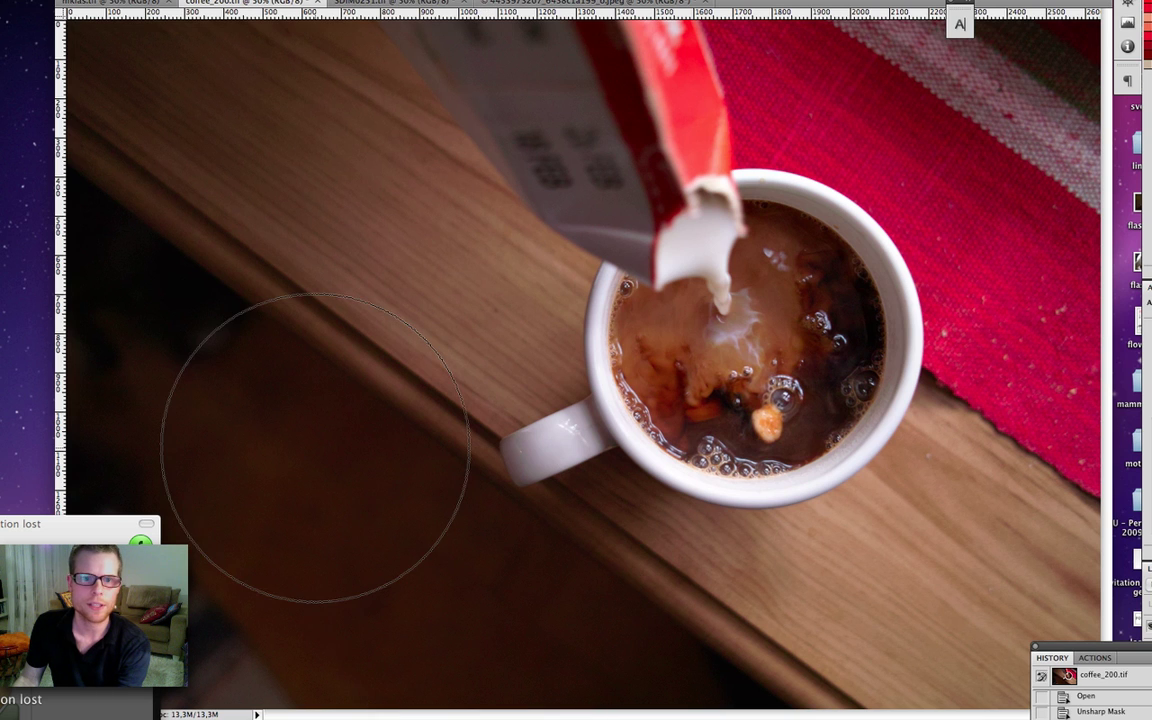
Step: On the niklas.tif portrait, preview Unsharp Mask at Amount 22%, Radius 45,3 pixels, Threshold 9
left_click(115, 3)
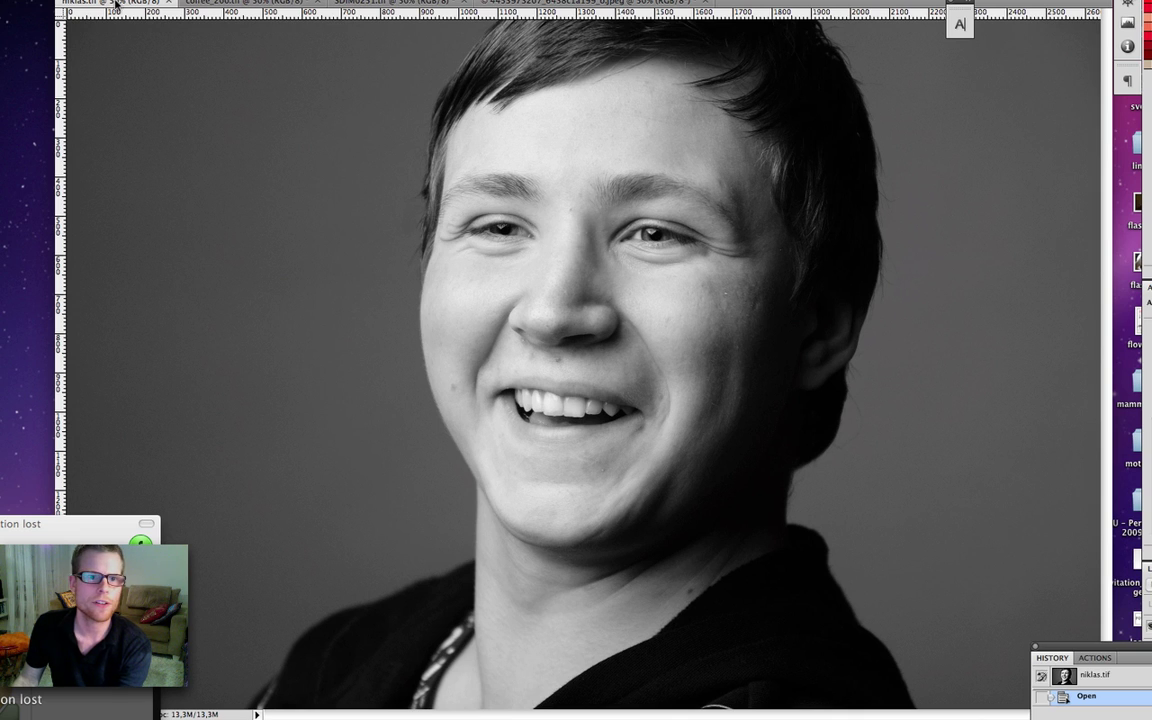
left_click(140, 1)
mouse_move(170, 163)
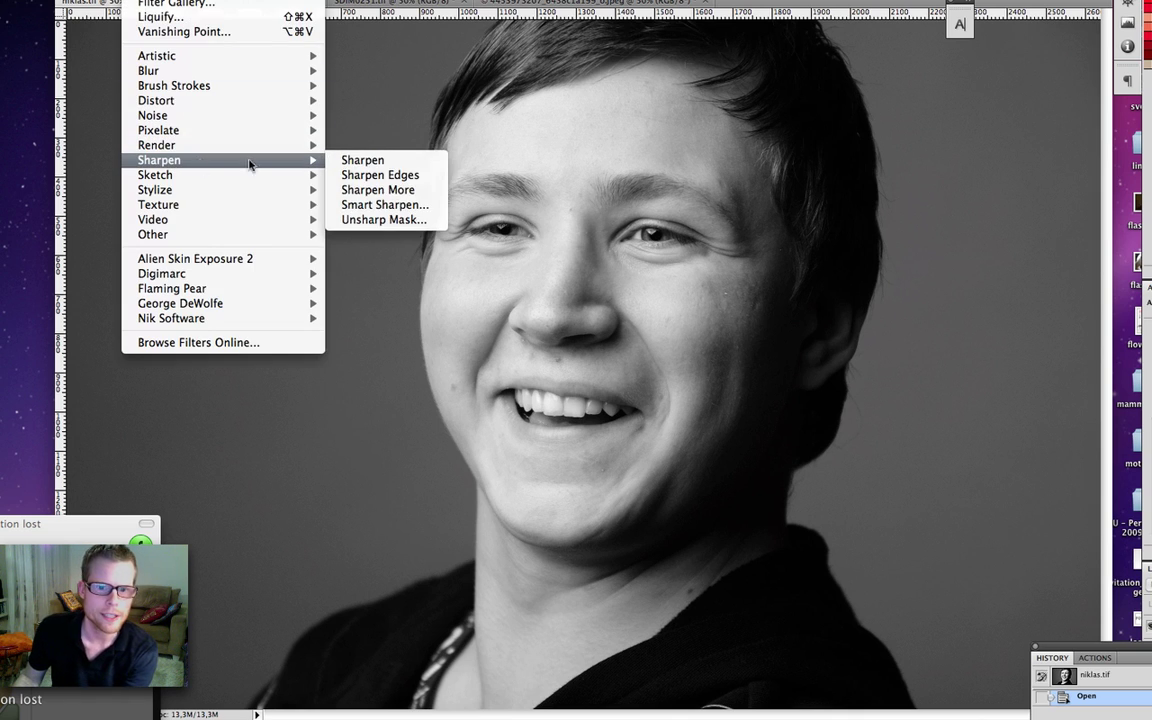
left_click(362, 219)
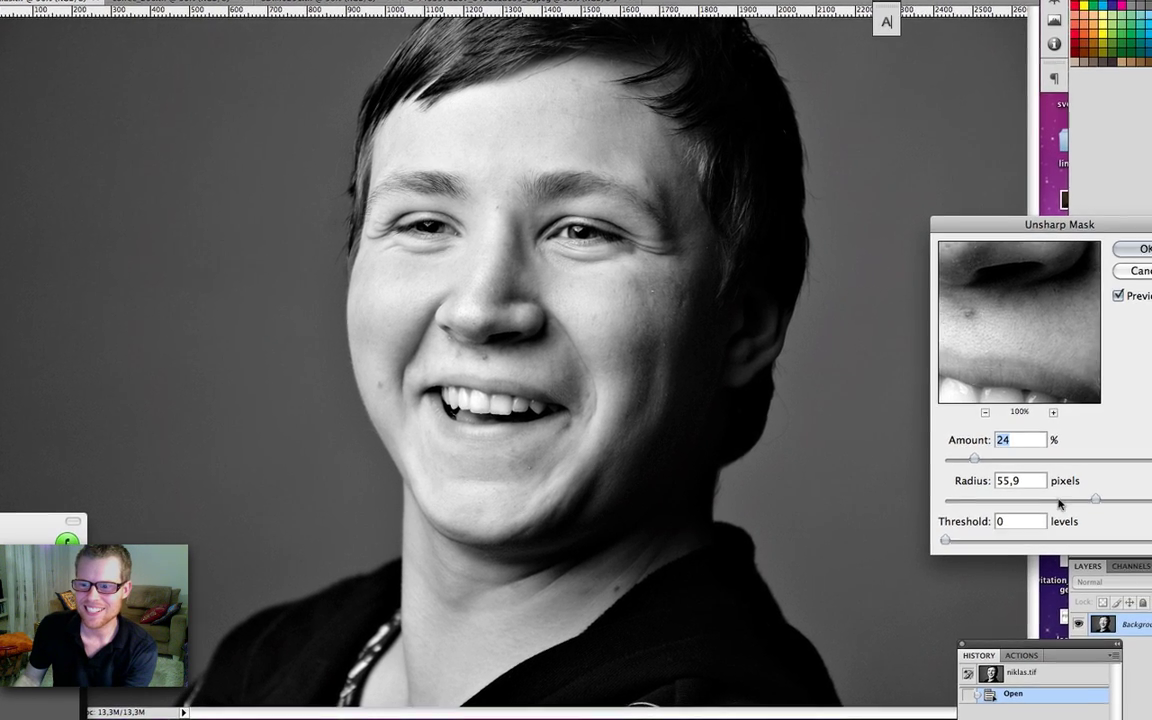
mouse_move(1106, 497)
left_mouse_down()
mouse_move(1070, 500)
mouse_move(1128, 499)
mouse_move(1110, 495)
left_mouse_up()
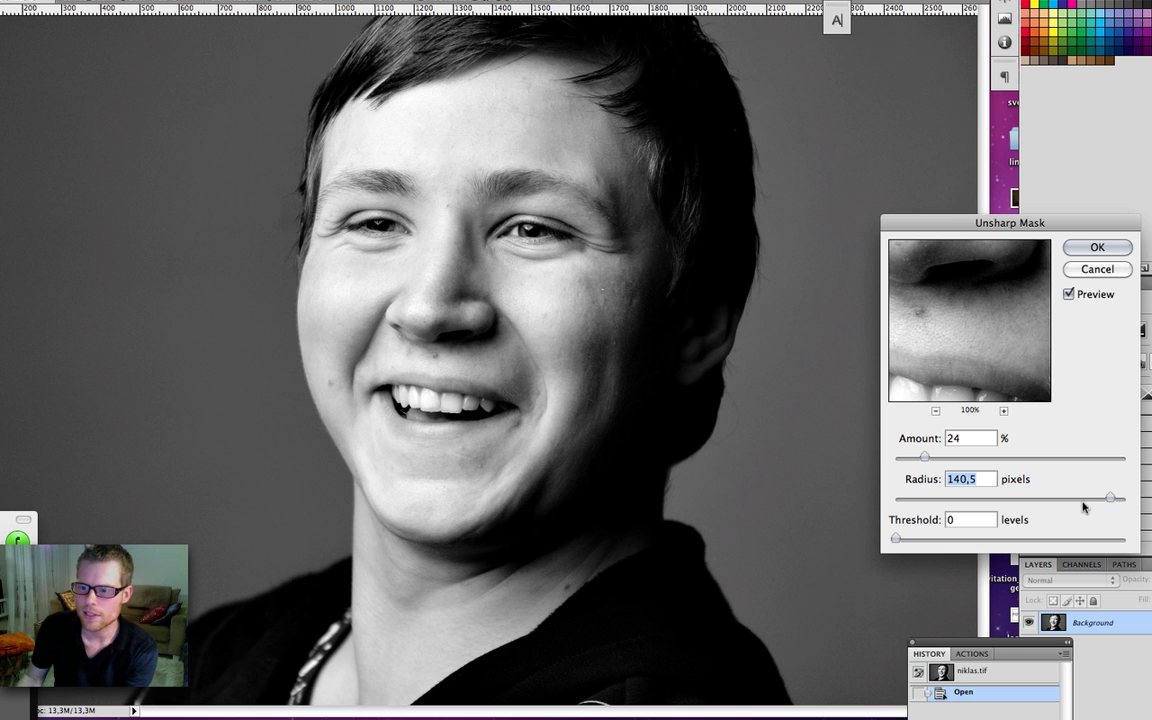
left_click_drag(1083, 505, 1034, 503)
mouse_move(922, 457)
left_mouse_down()
mouse_move(964, 462)
mouse_move(906, 462)
mouse_move(920, 462)
left_mouse_up()
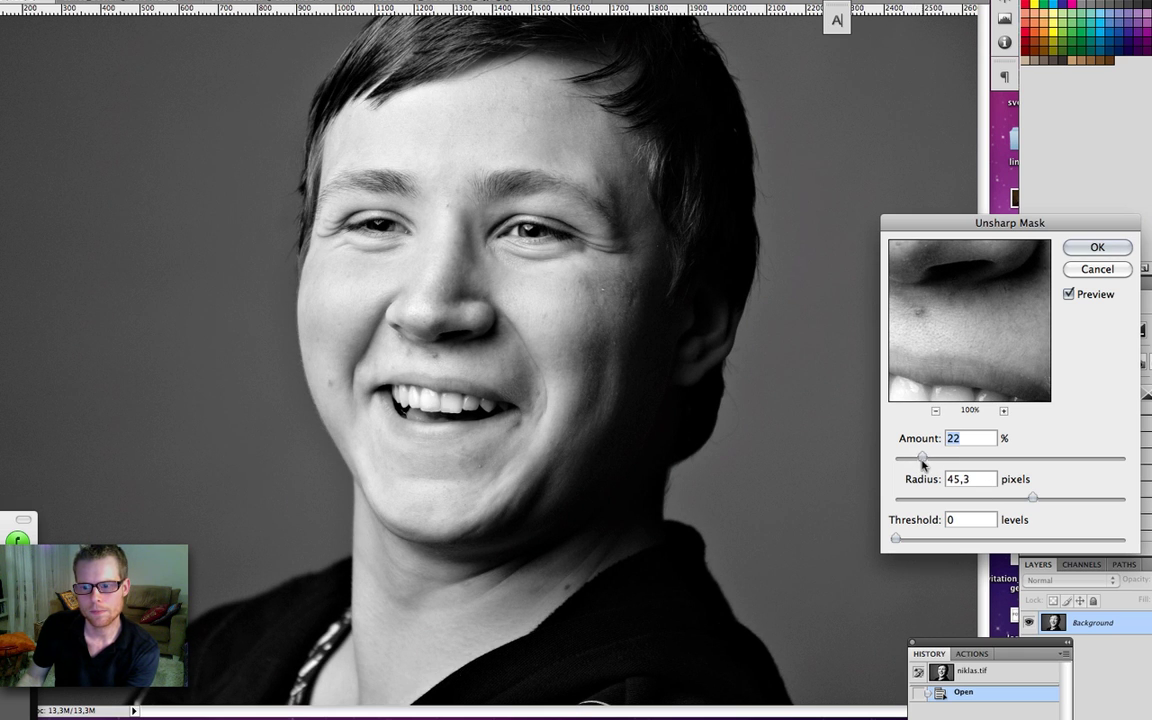
mouse_move(918, 537)
left_mouse_down()
mouse_move(928, 538)
mouse_move(866, 542)
mouse_move(906, 541)
left_mouse_up()
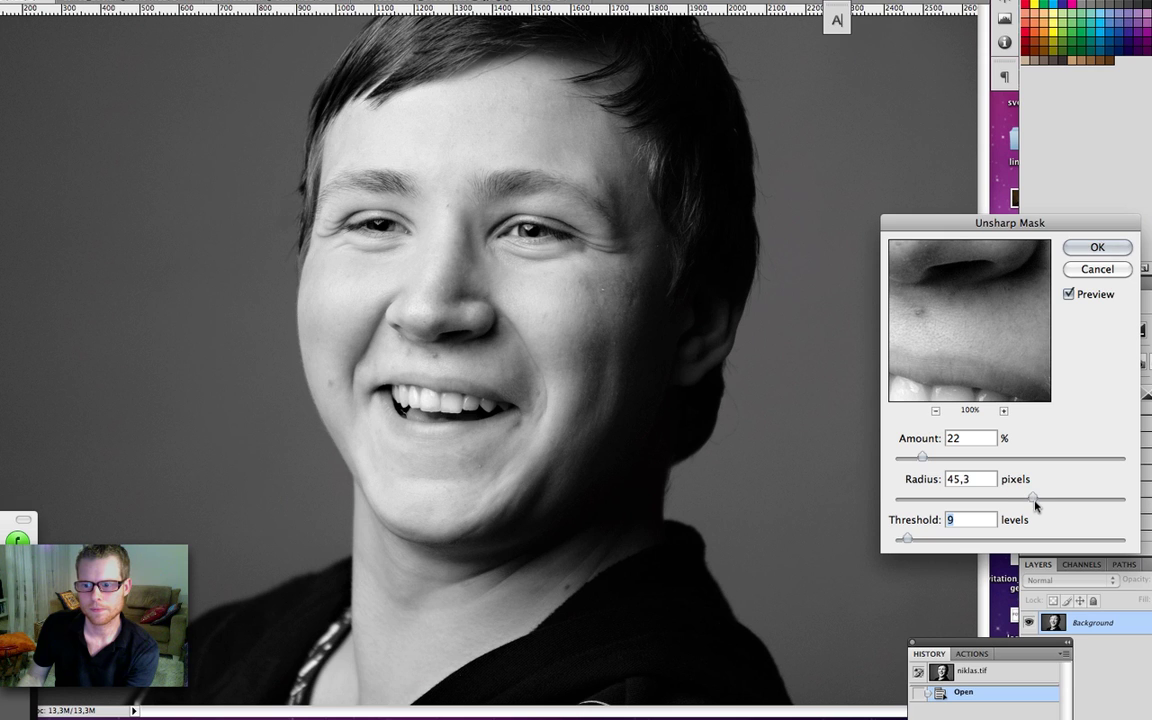
Step: Raise Radius to 50,9 pixels and toggle Preview repeatedly to compare, leaving it on
left_click_drag(1034, 499, 1040, 499)
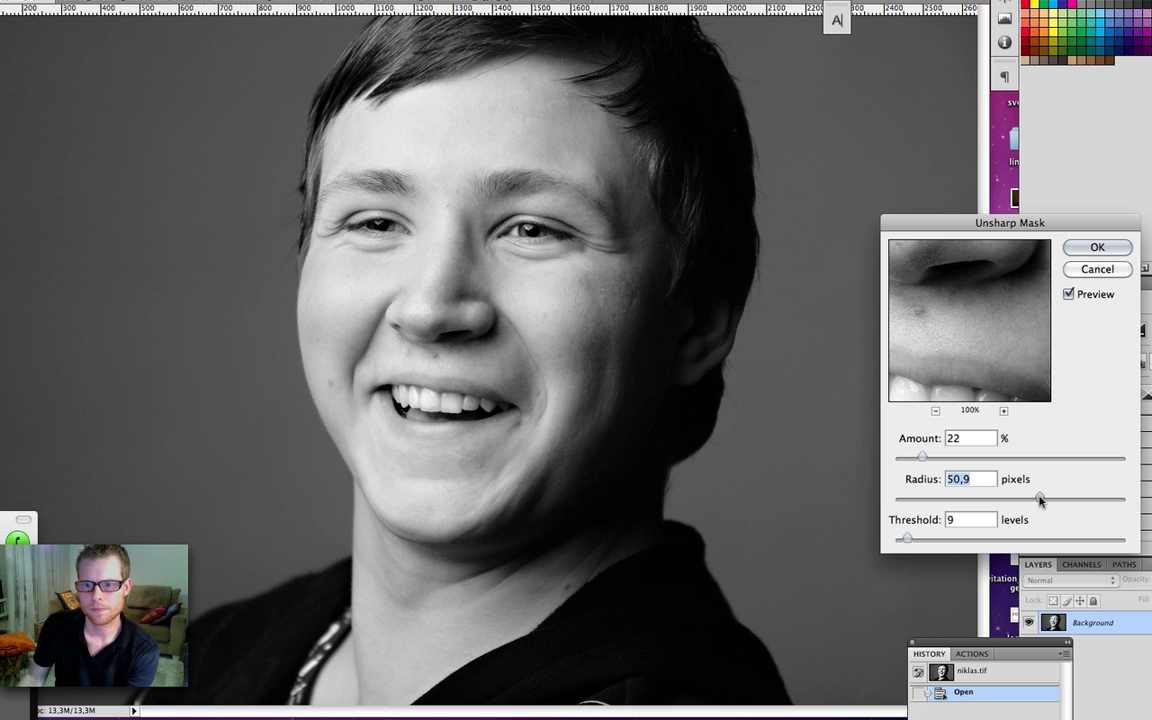
left_click(1080, 295)
left_click(1080, 295)
left_click(1080, 295)
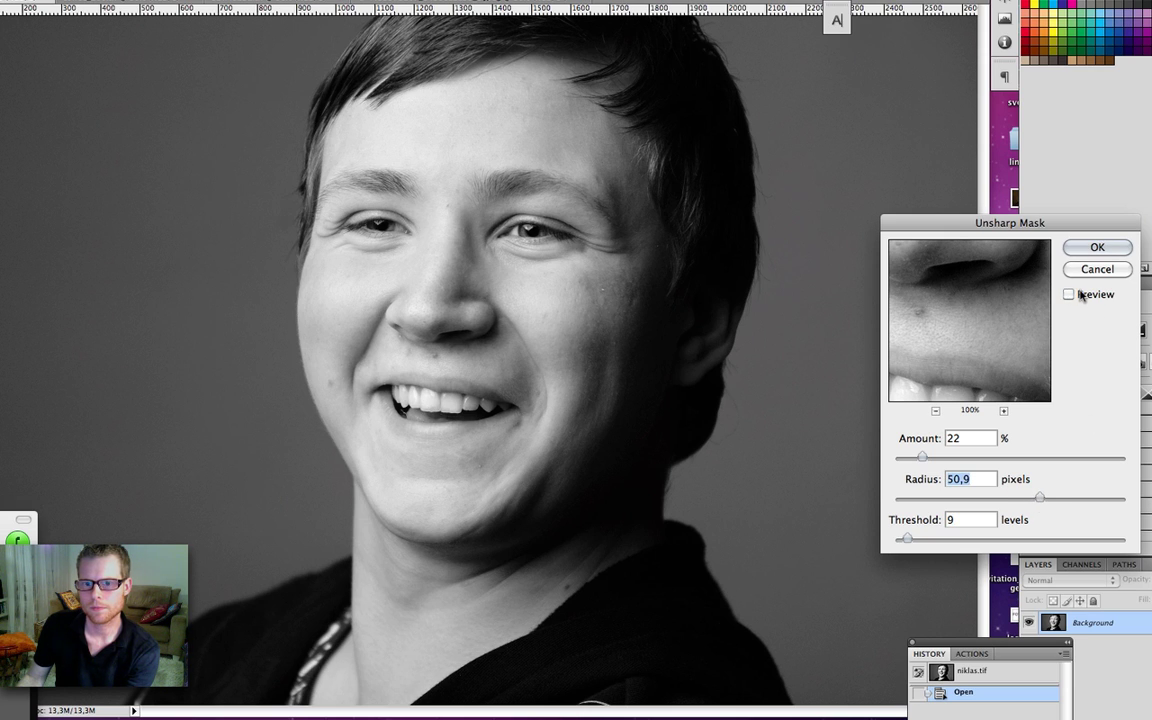
left_click(1080, 295)
left_click(1080, 295)
left_click(1080, 295)
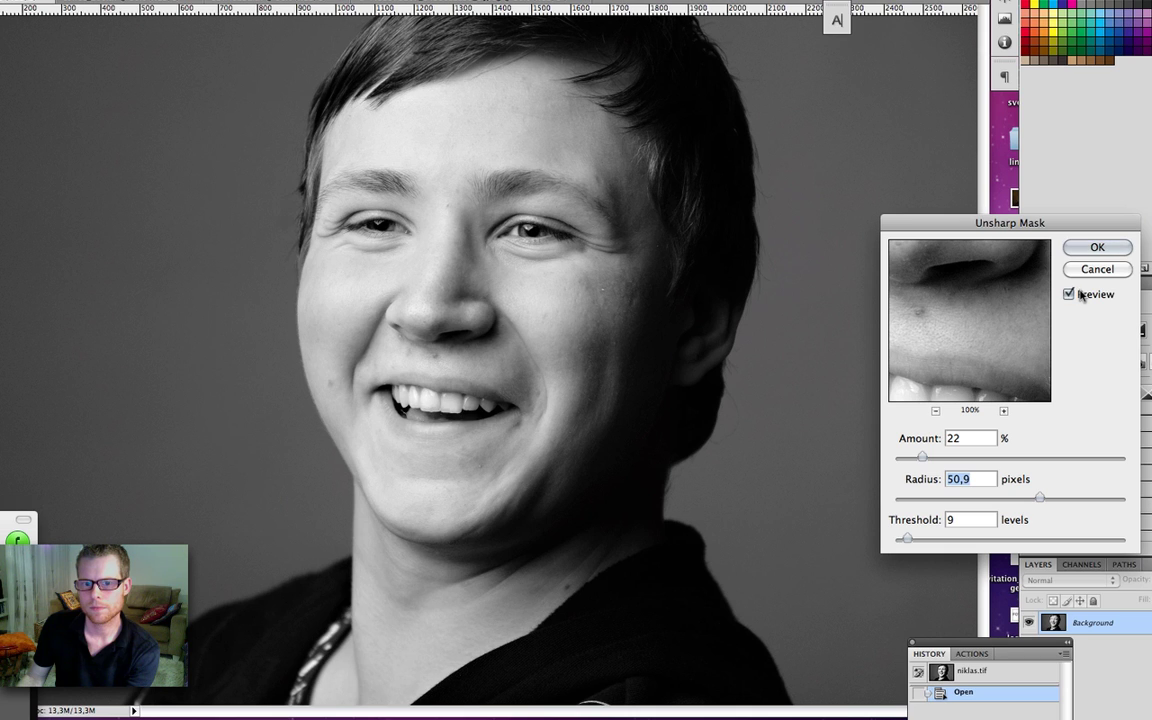
left_click(1080, 295)
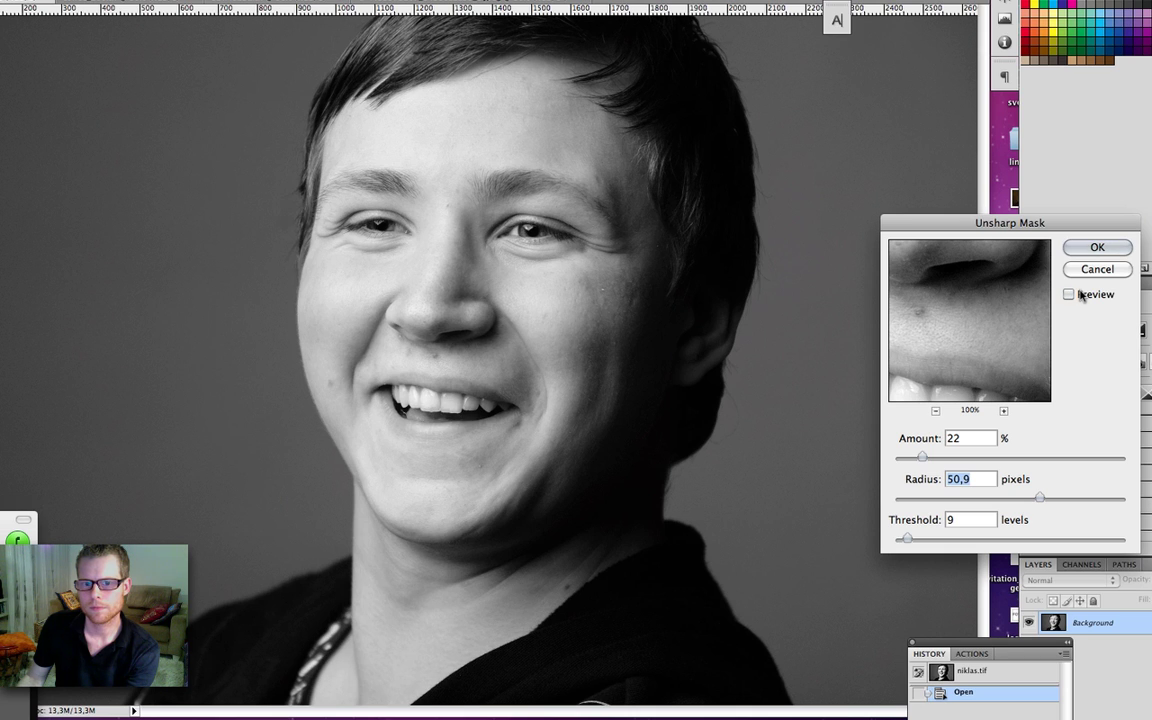
left_click(1080, 295)
left_click(1080, 295)
left_click(1080, 295)
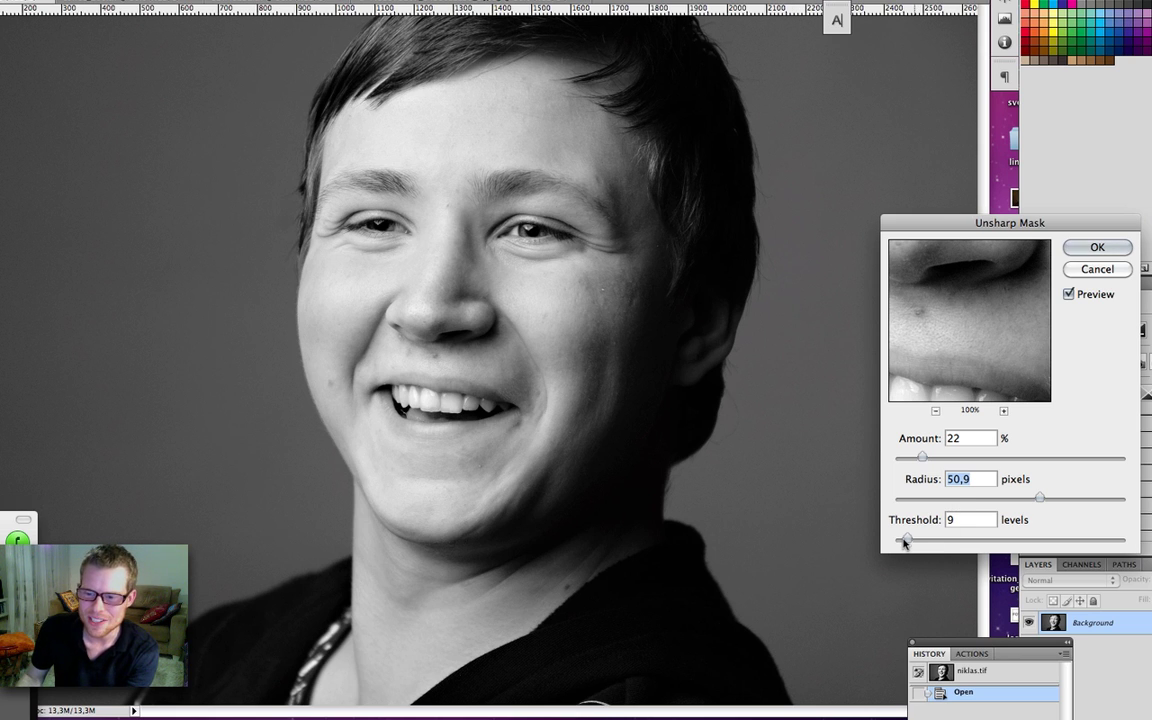
Step: Lower Threshold to 6 levels and apply the portrait's Unsharp Mask (22%, 50,9 px)
left_click_drag(906, 541, 903, 541)
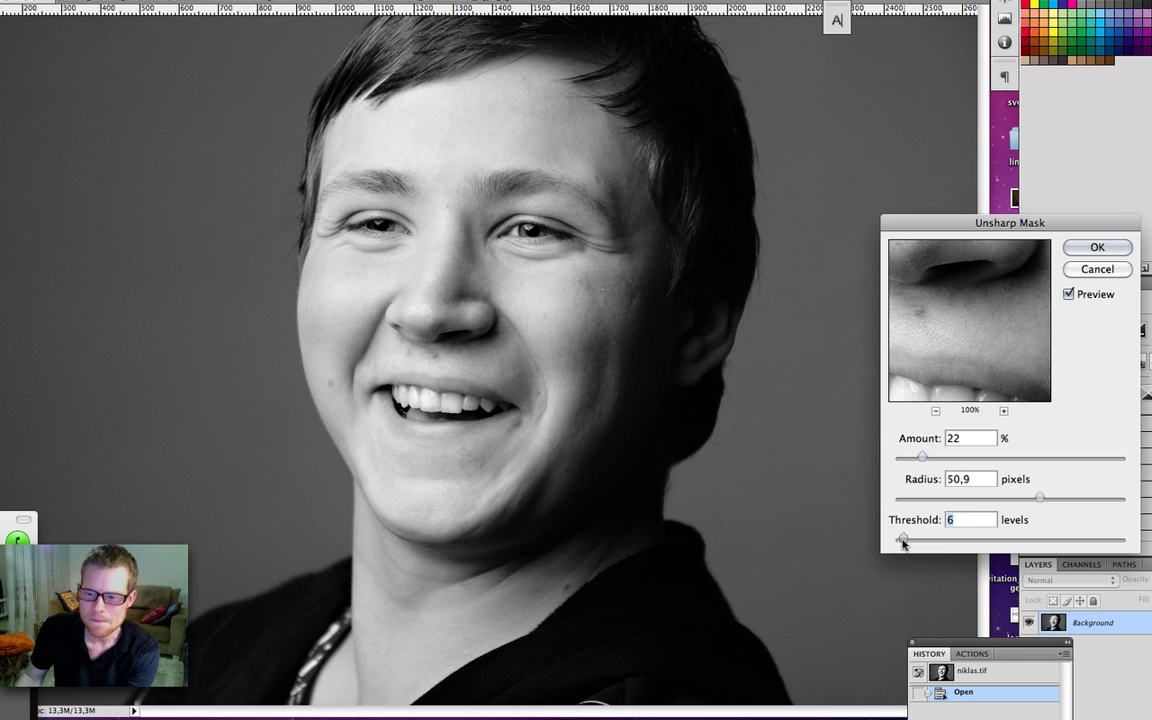
left_click(1097, 249)
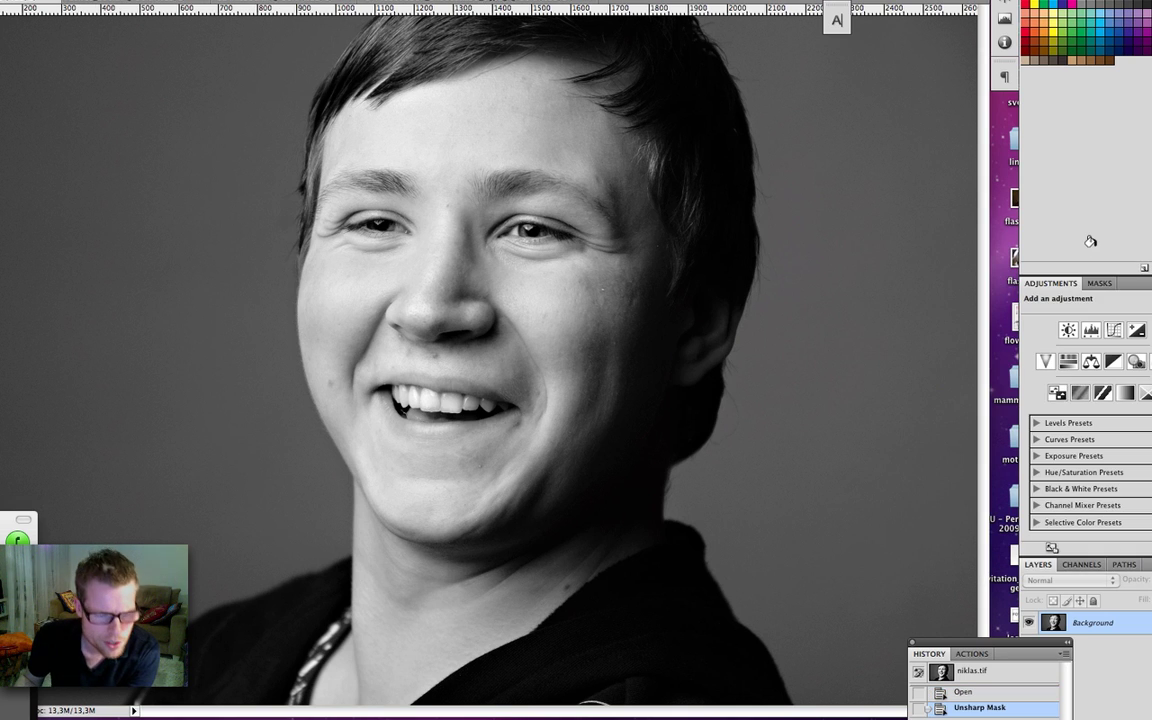